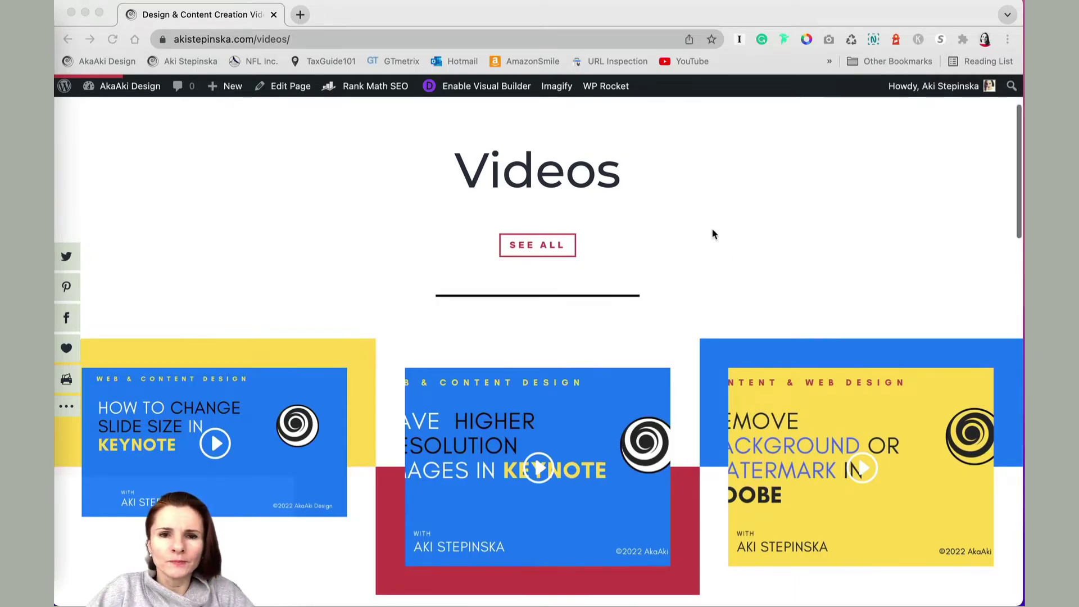
# Step: Scroll through the live Videos page to inspect the stretched video thumbnails
pyautogui.scroll(-1, 713, 234)
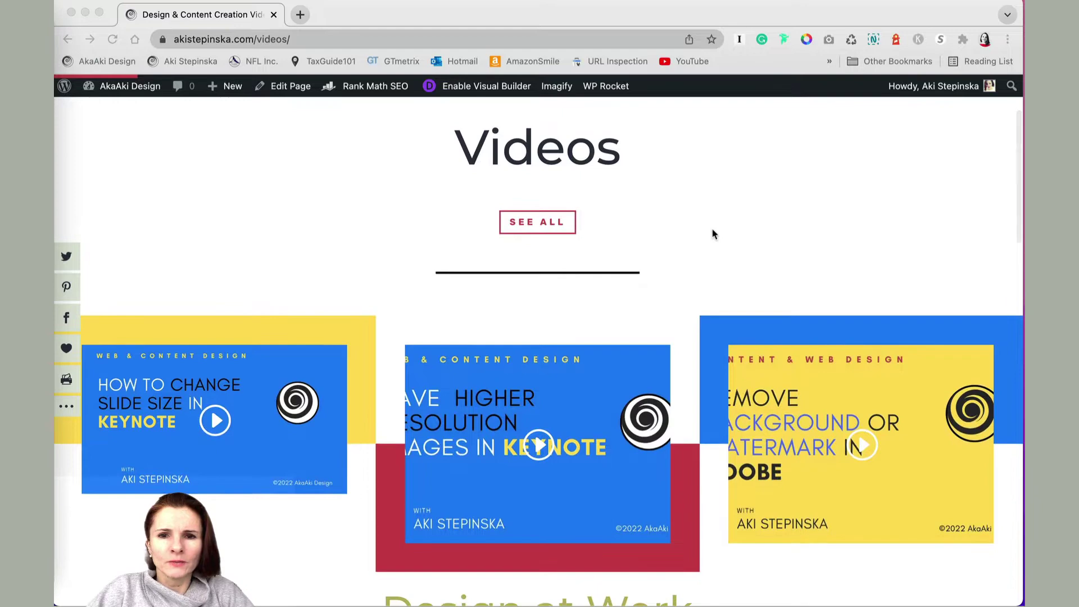
pyautogui.scroll(-1, 713, 234)
pyautogui.scroll(1, 712, 234)
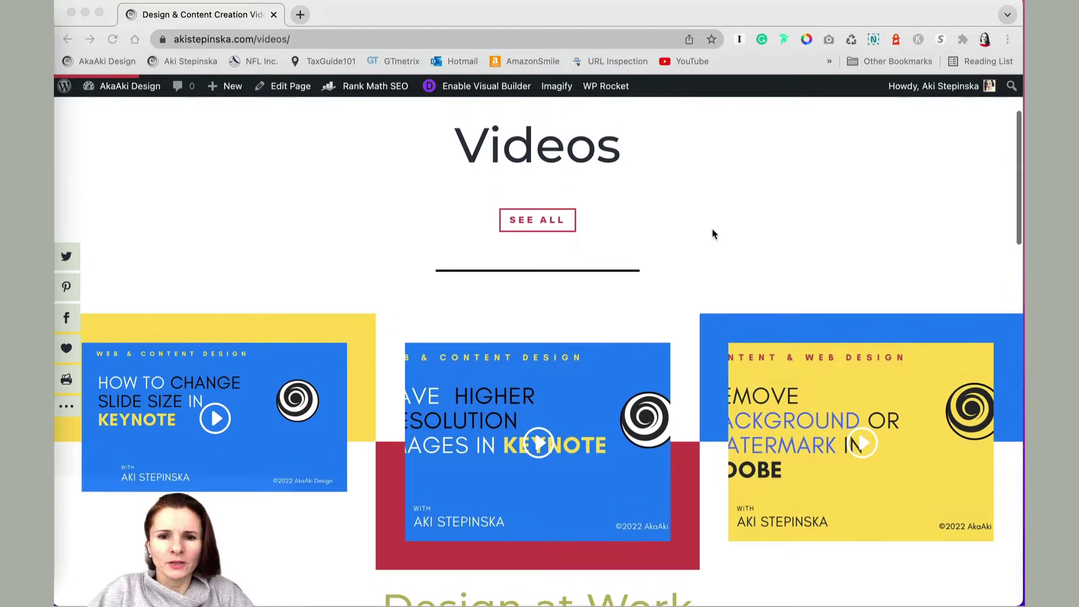
pyautogui.scroll(-1, 712, 234)
pyautogui.scroll(1, 712, 234)
pyautogui.scroll(1, 712, 234)
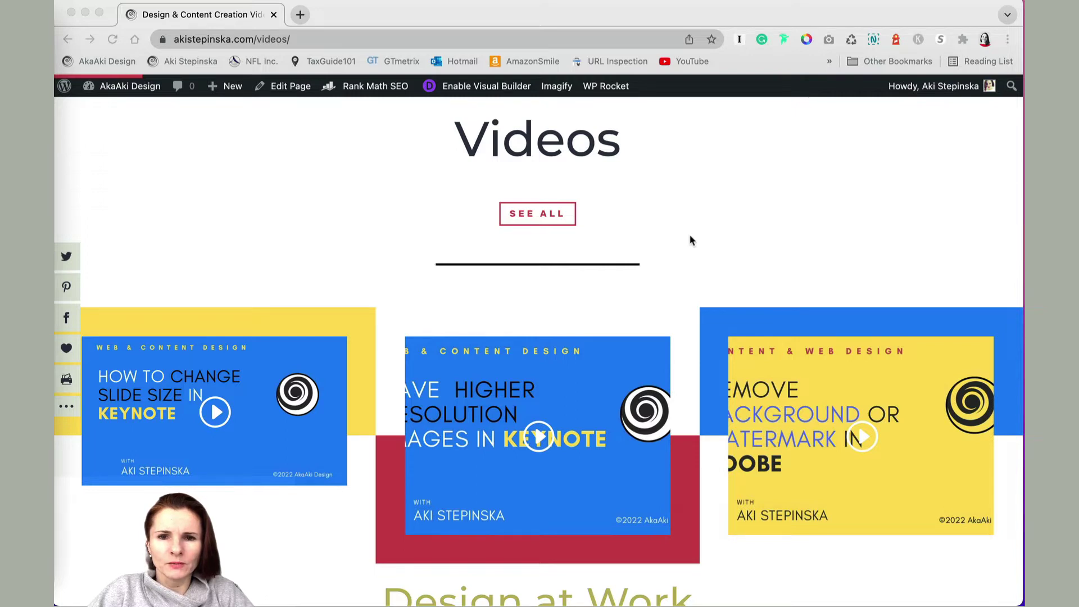
pyautogui.scroll(-5, 690, 237)
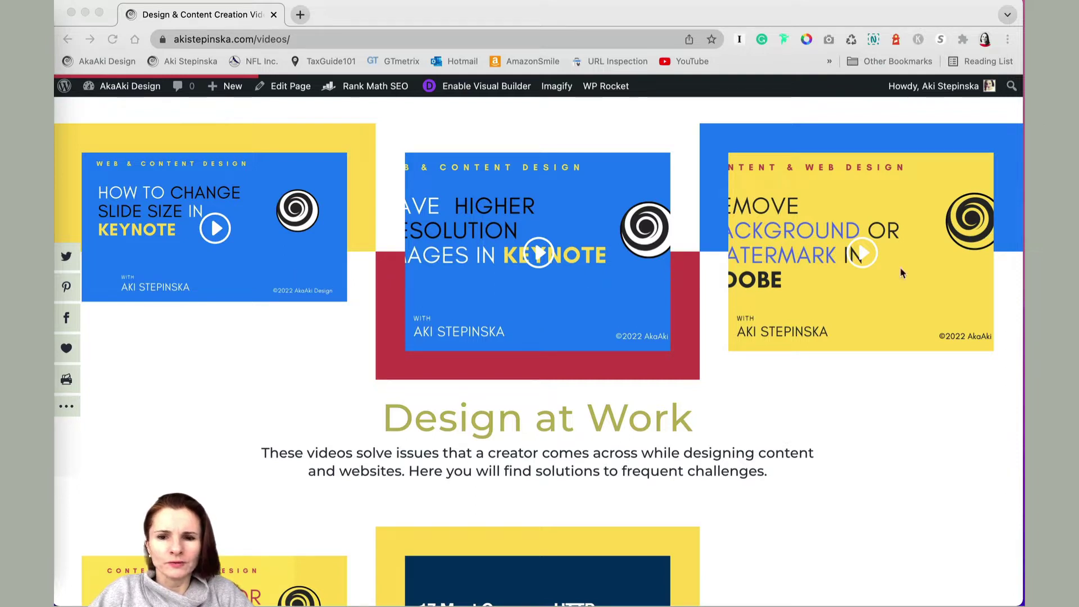
pyautogui.scroll(-5, 780, 441)
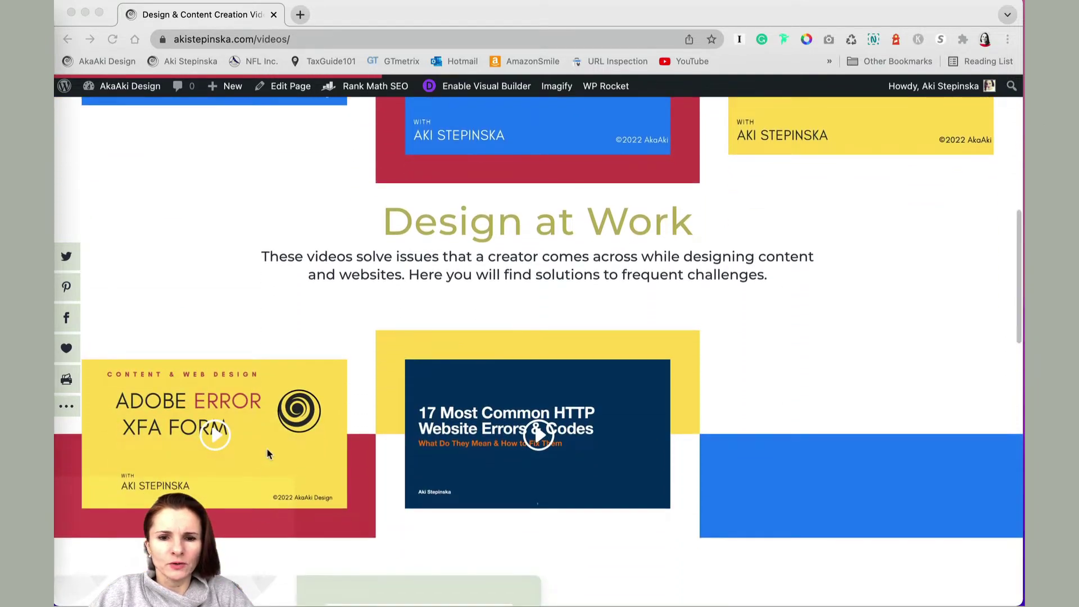
pyautogui.scroll(5, 869, 329)
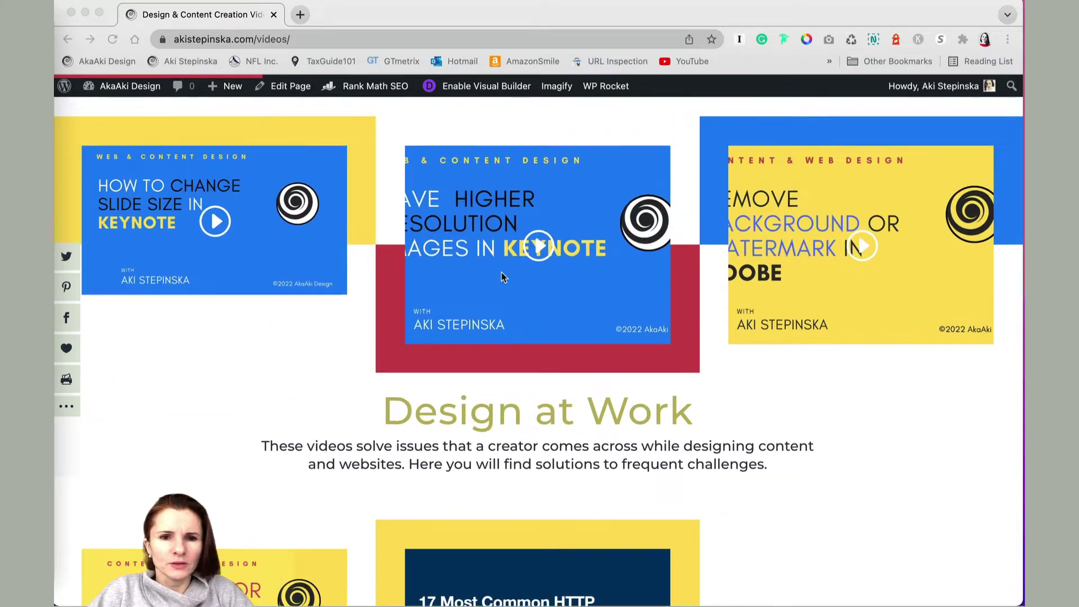
pyautogui.scroll(1, 501, 272)
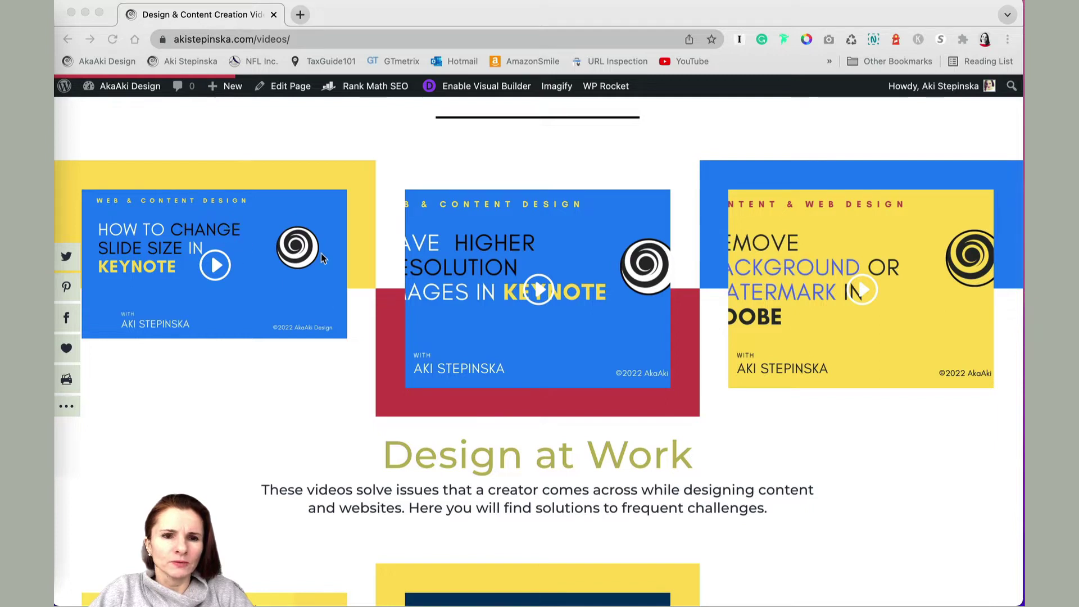
pyautogui.scroll(-1, 323, 271)
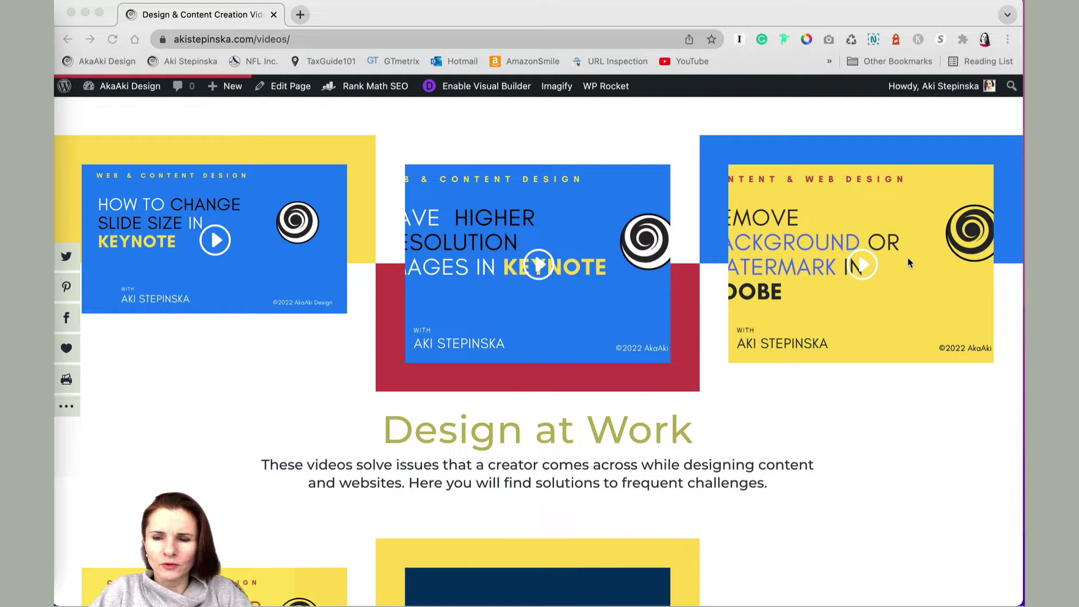
pyautogui.scroll(1, 908, 257)
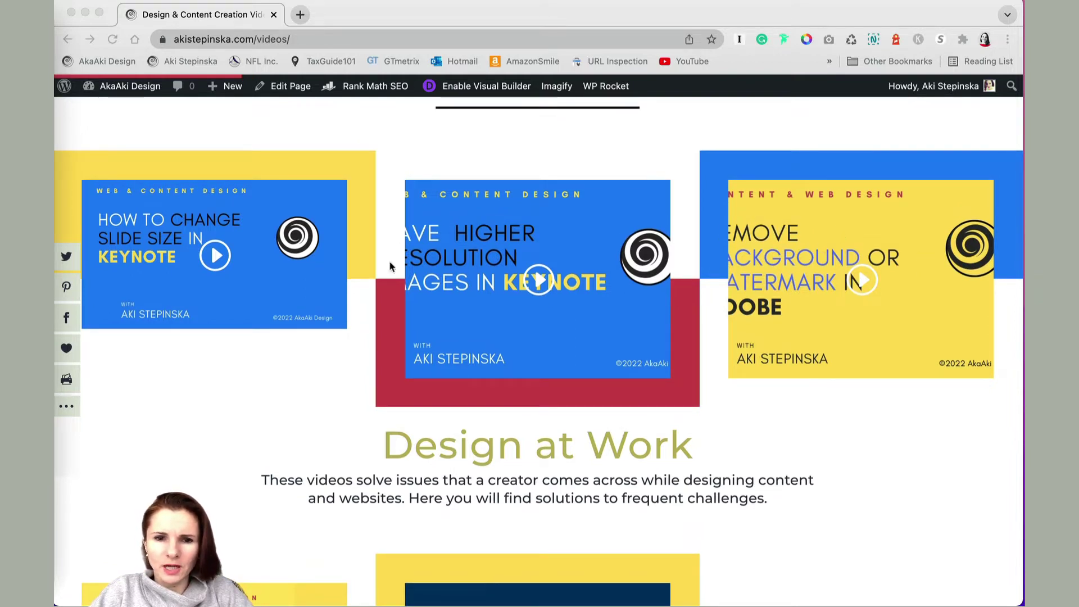
pyautogui.scroll(1, 741, 417)
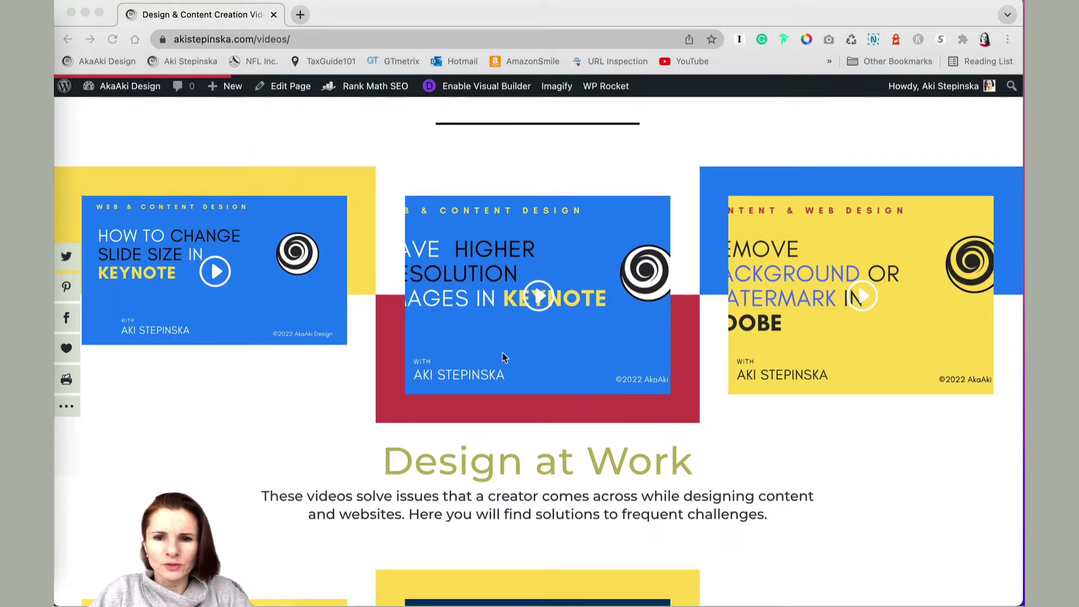
pyautogui.scroll(1, 800, 346)
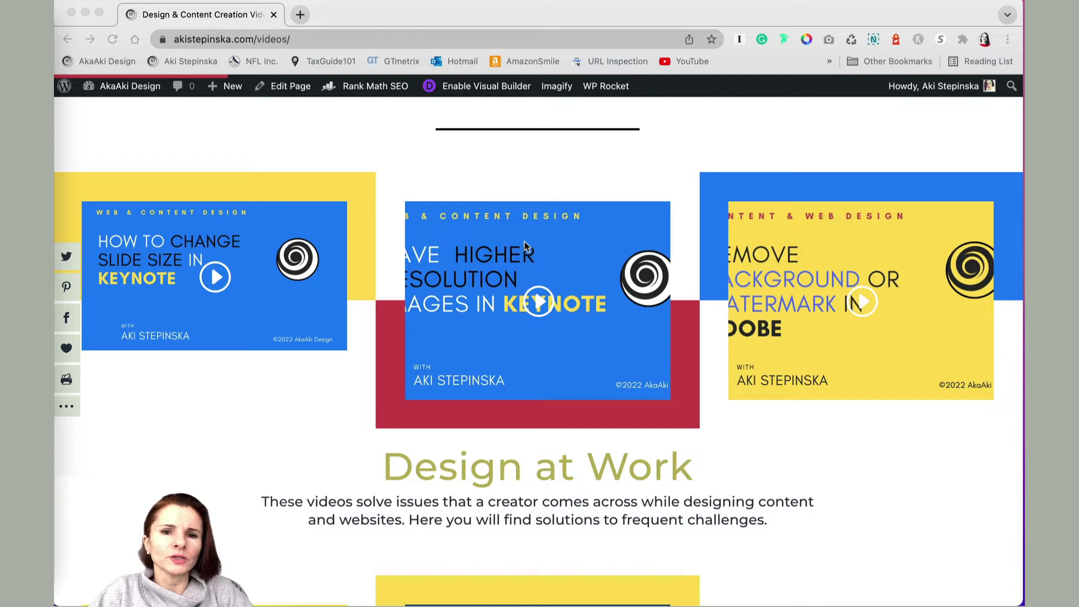
pyautogui.scroll(1, 524, 241)
pyautogui.scroll(-2, 525, 241)
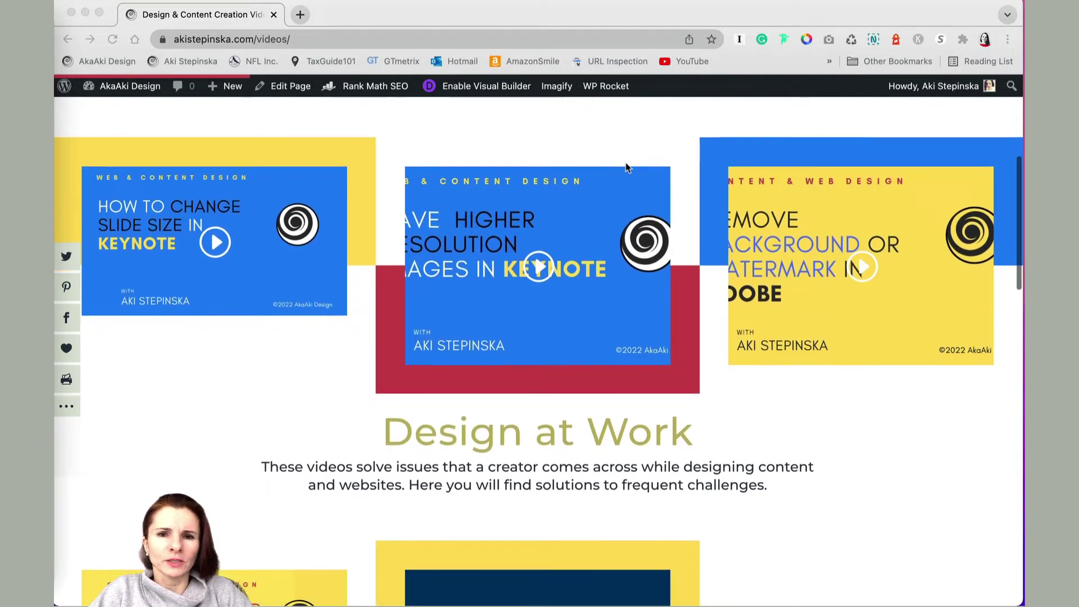
pyautogui.scroll(-1, 625, 166)
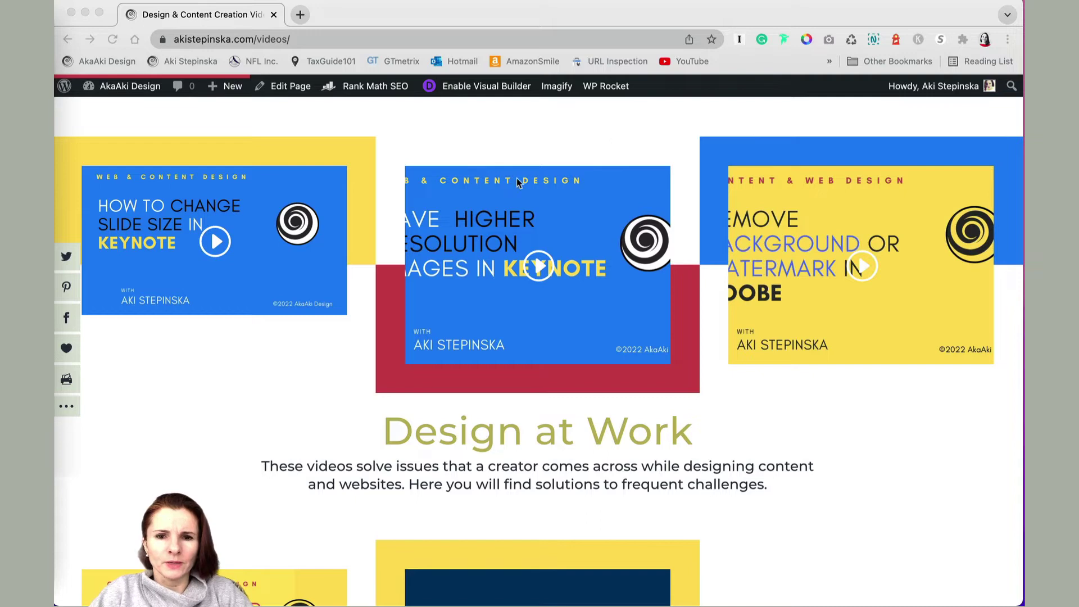
# Step: Launch the Visual Builder for the Videos page and switch to its new tab
pyautogui.click(496, 133)
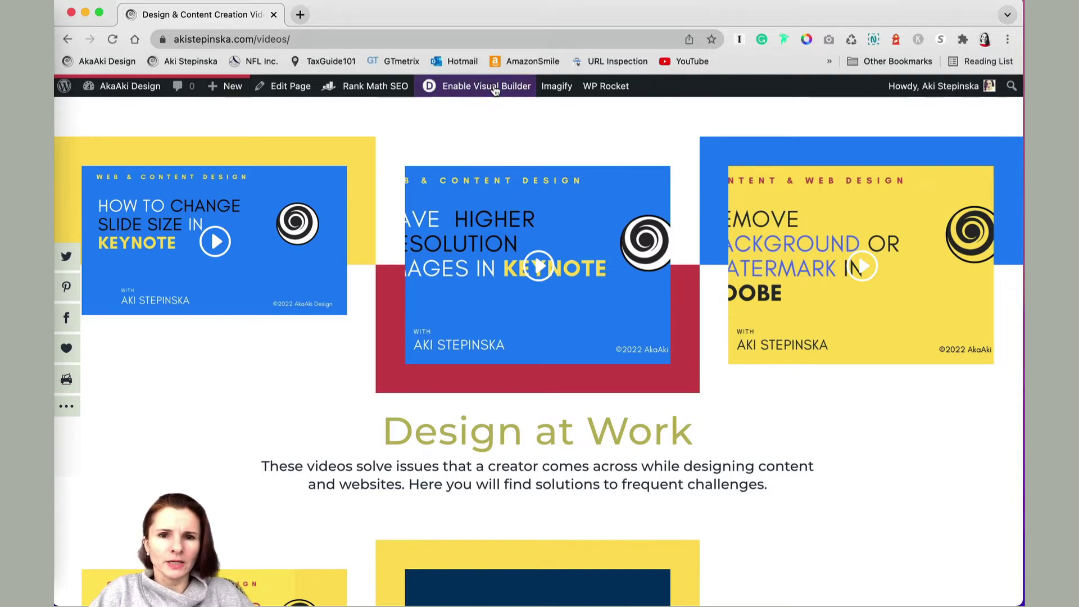
pyautogui.keyDown('super'); pyautogui.click(495, 90); pyautogui.keyUp('super')
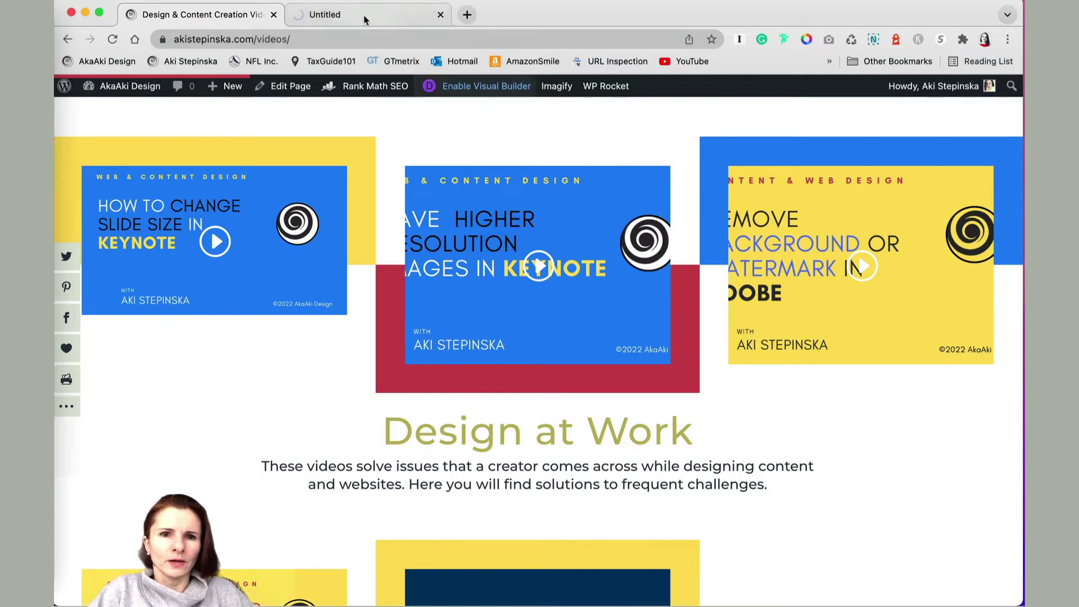
pyautogui.click(363, 16)
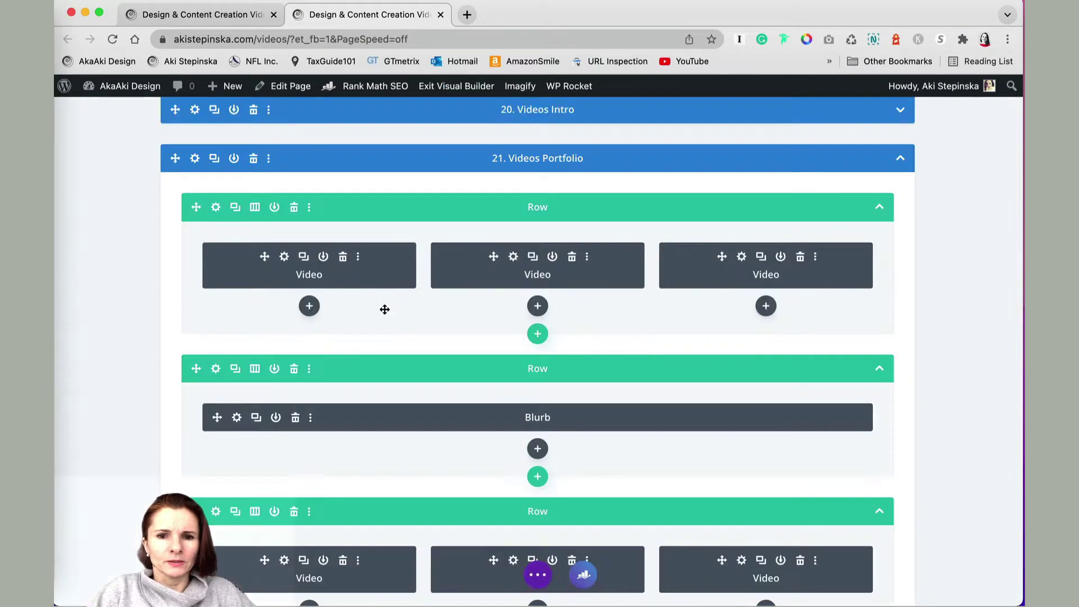
pyautogui.scroll(-2, 386, 320)
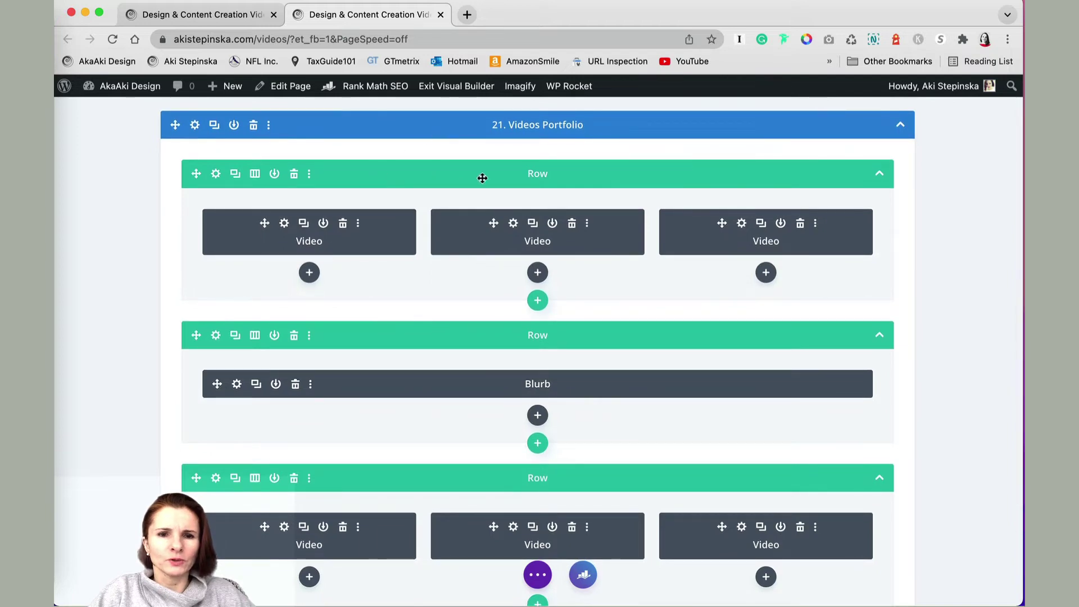
pyautogui.click(285, 225)
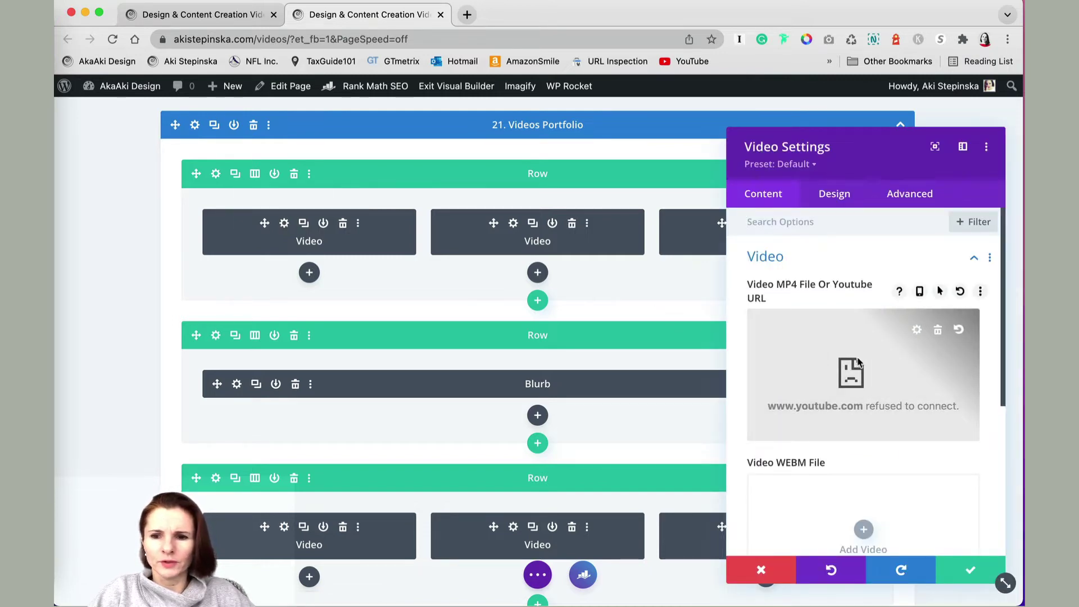
pyautogui.click(977, 226)
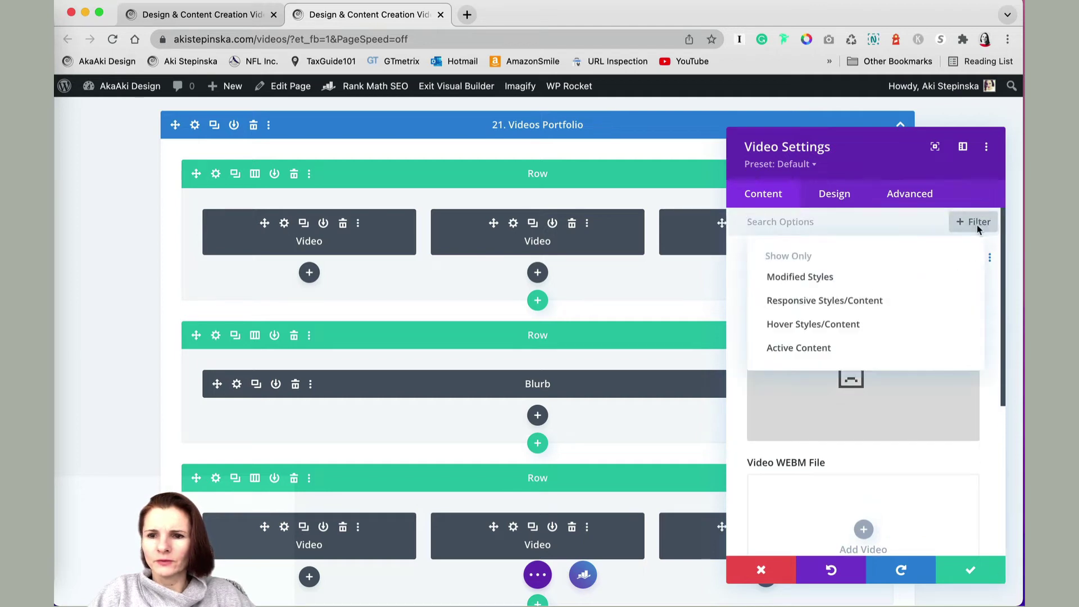
pyautogui.click(881, 277)
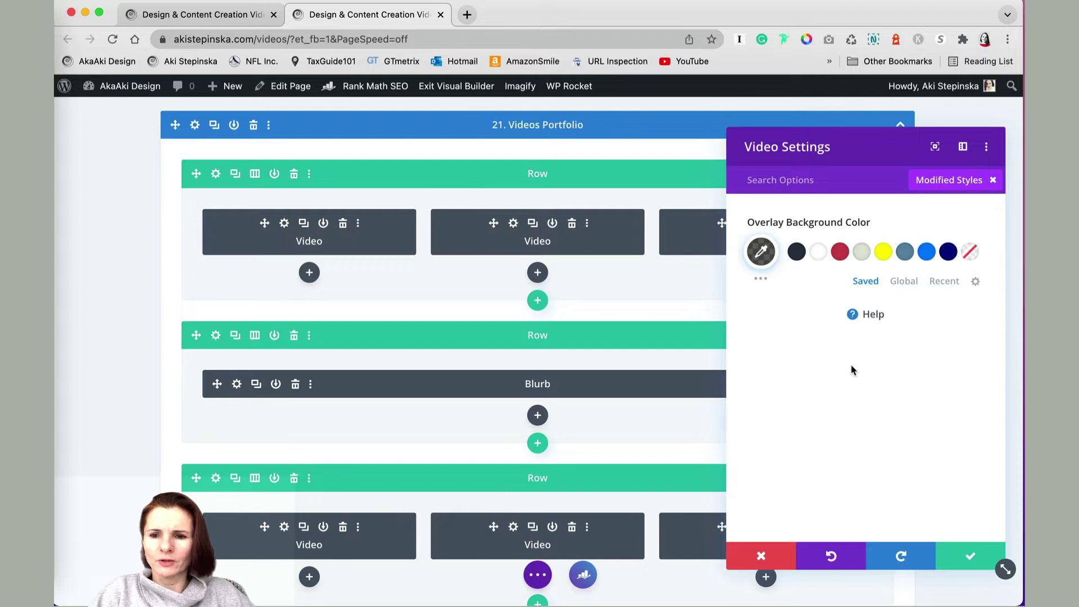
pyautogui.click(967, 558)
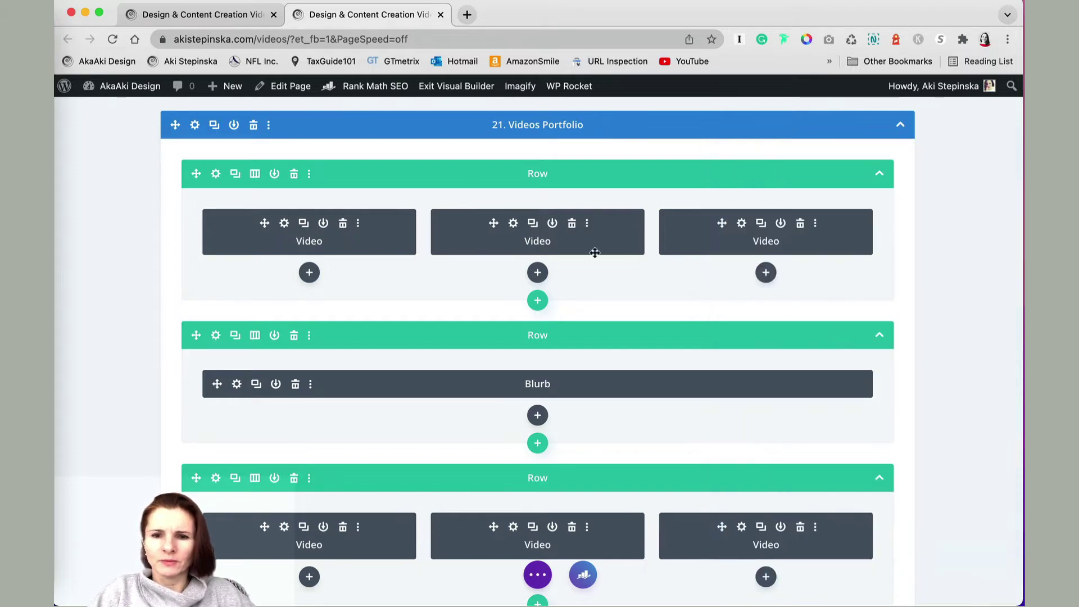
pyautogui.scroll(1, 562, 250)
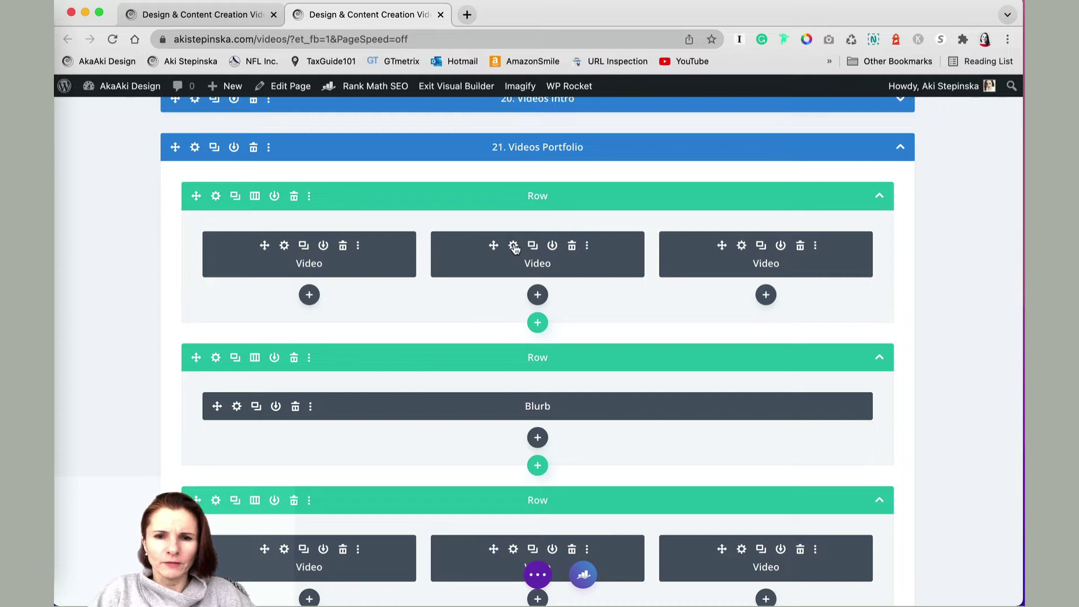
pyautogui.click(513, 246)
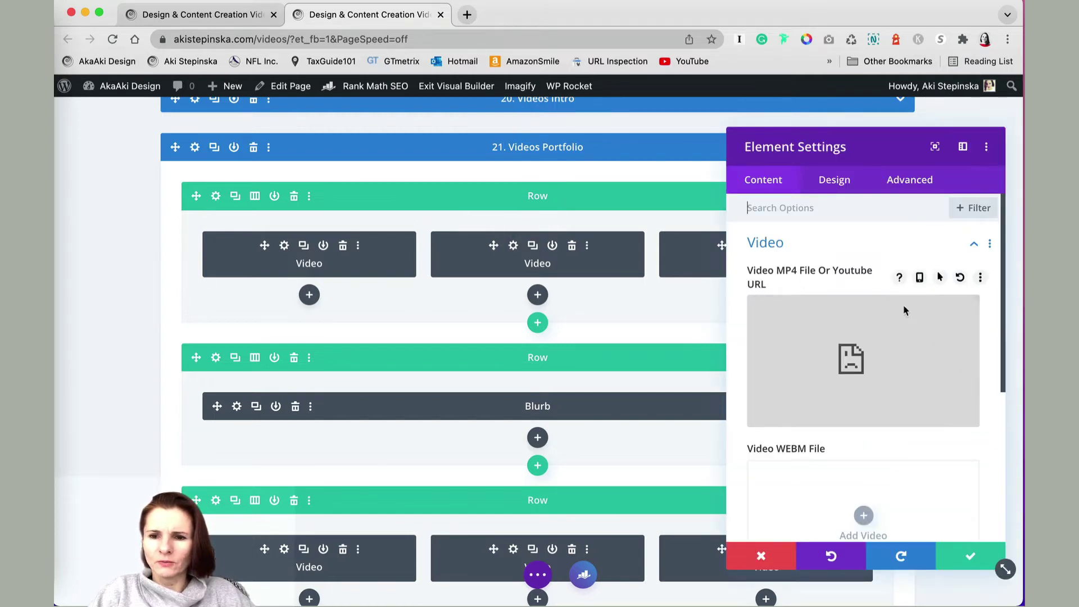
pyautogui.click(973, 207)
pyautogui.click(868, 263)
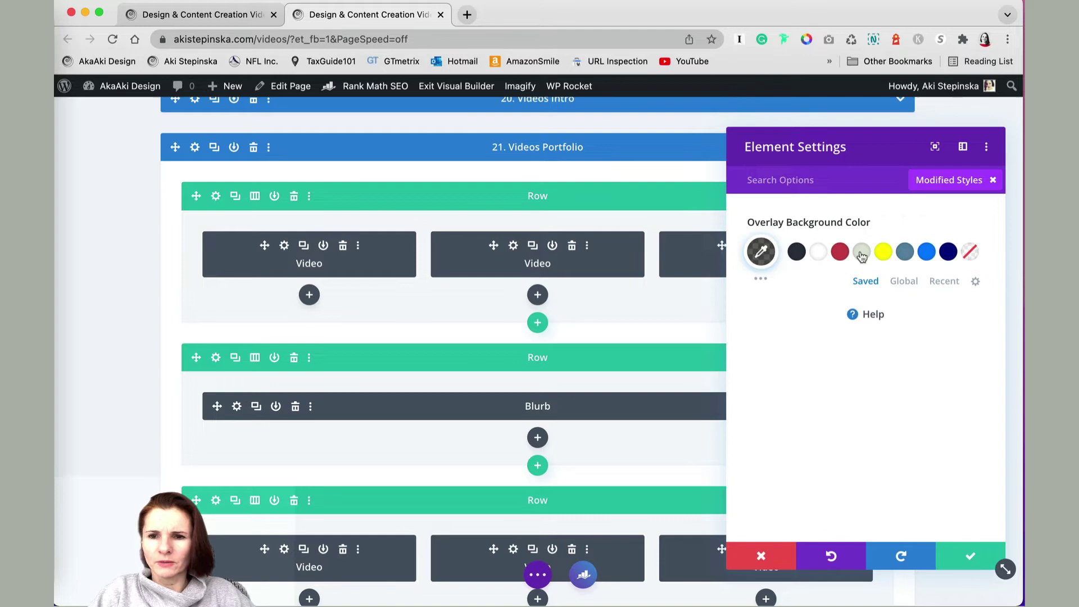
pyautogui.click(761, 557)
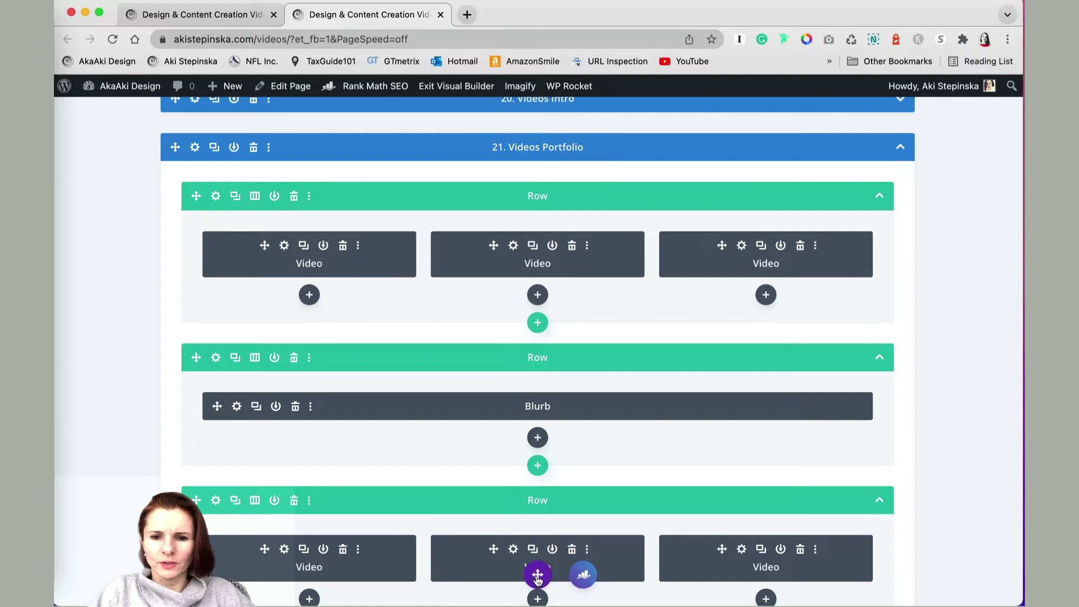
# Step: Switch the builder from wireframe to the visual desktop preview with Shift+W
pyautogui.click(538, 575)
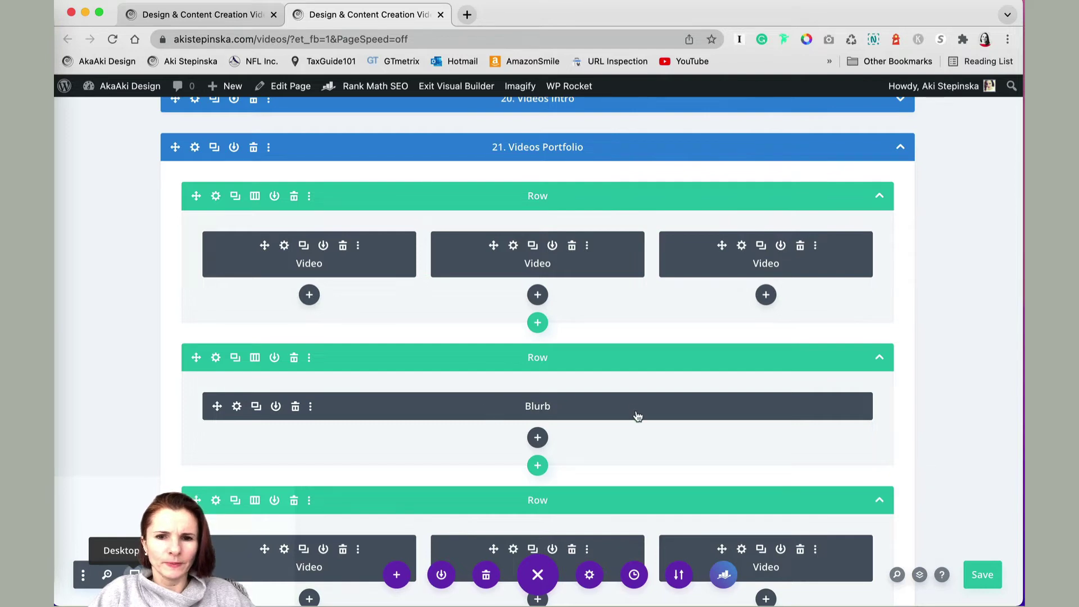
pyautogui.hotkey('shift', 'w')
pyautogui.scroll(-4, 637, 416)
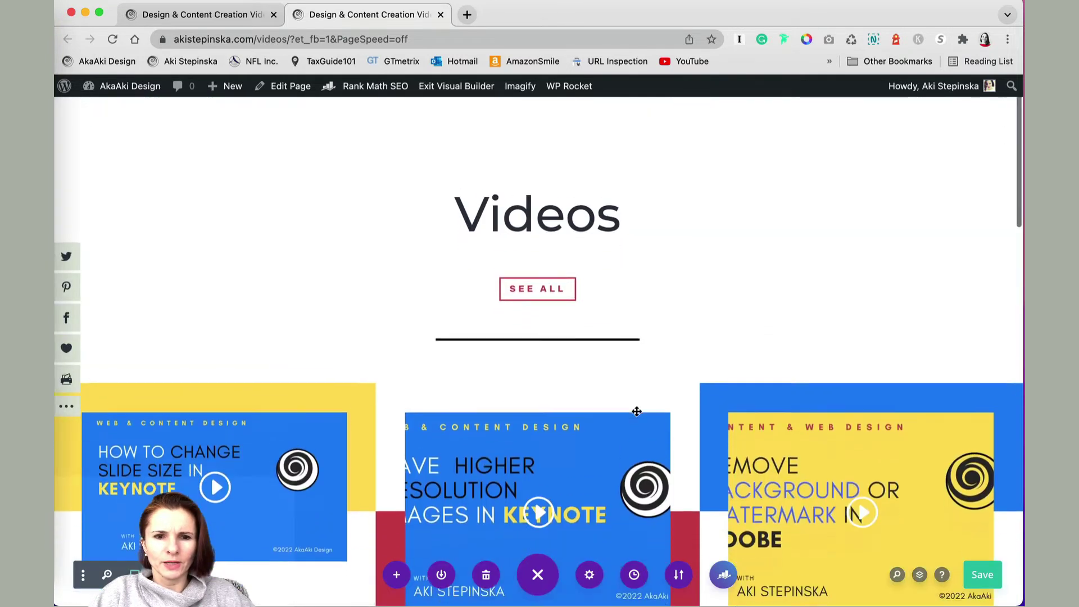
pyautogui.scroll(-2, 638, 416)
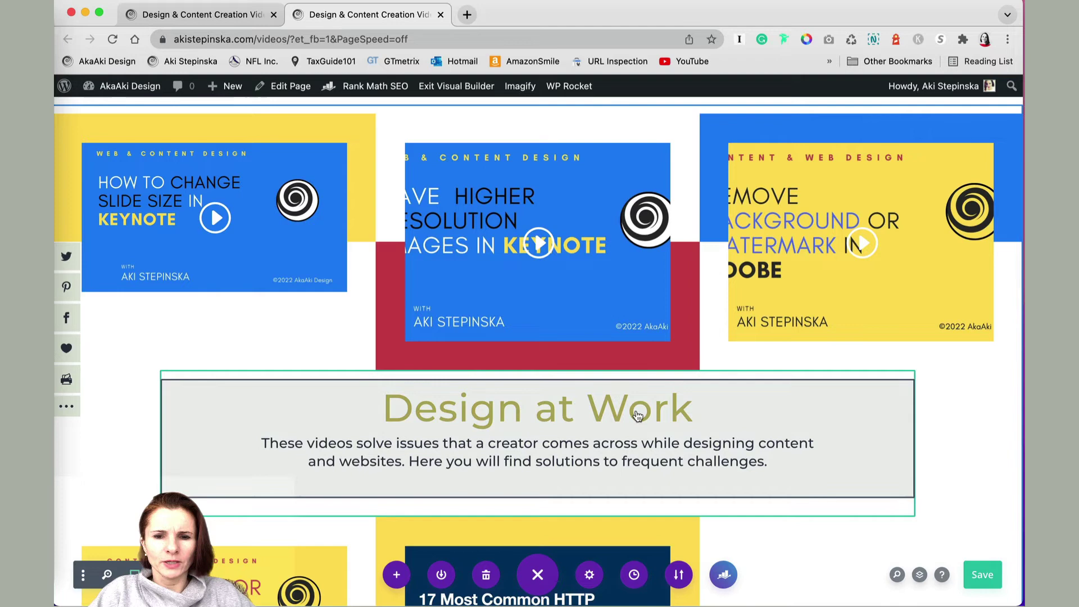
pyautogui.scroll(1, 638, 415)
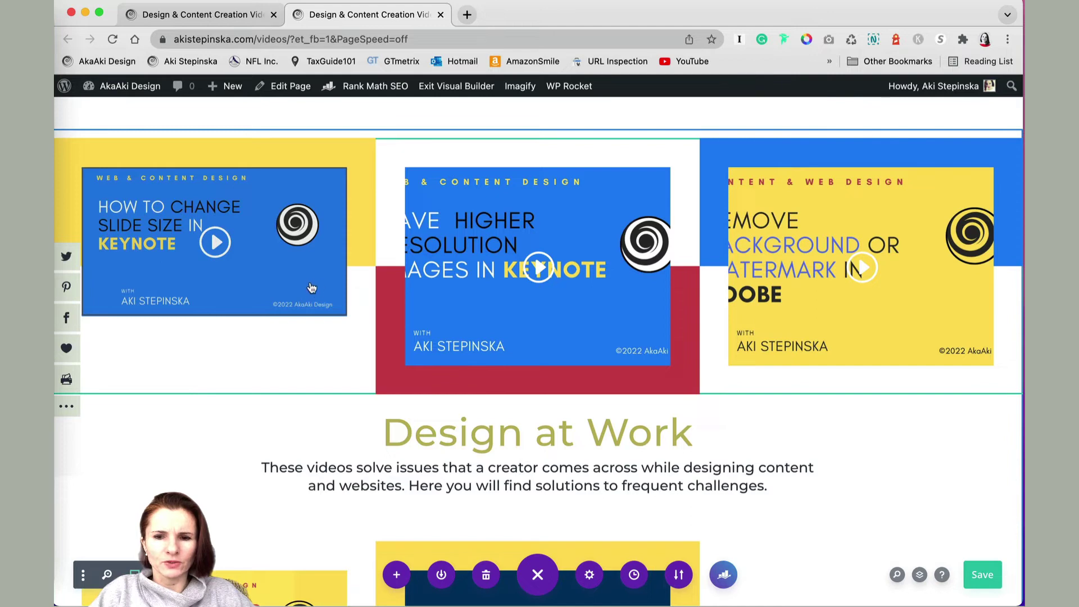
# Step: In Layers, expand Videos Portfolio, its first row and first two columns to show their Video modules
pyautogui.click(920, 575)
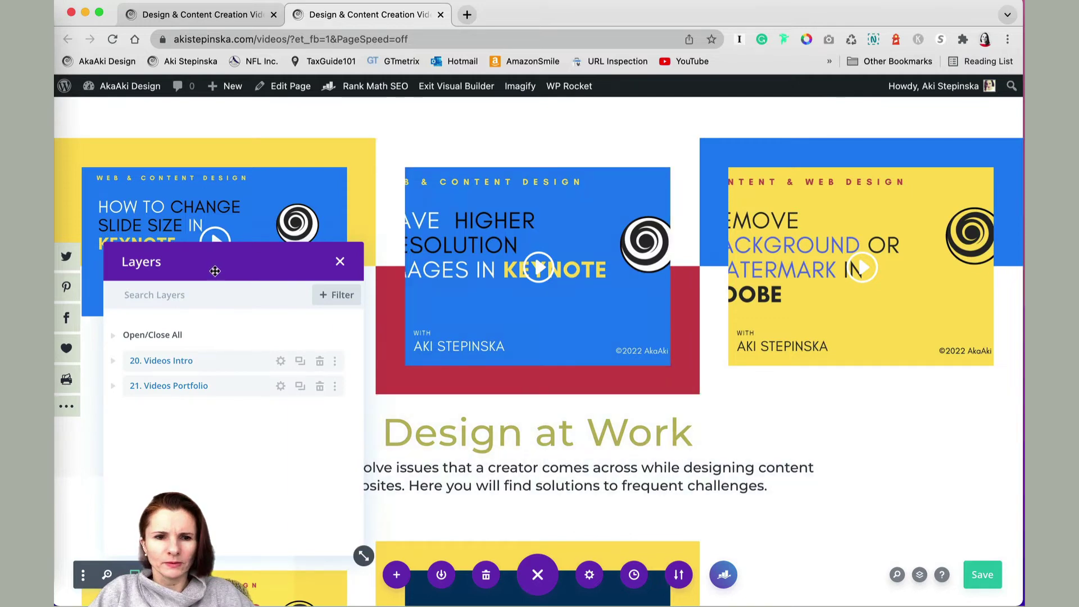
pyautogui.moveTo(215, 271); pyautogui.dragTo(825, 184)
pyautogui.click(632, 0)
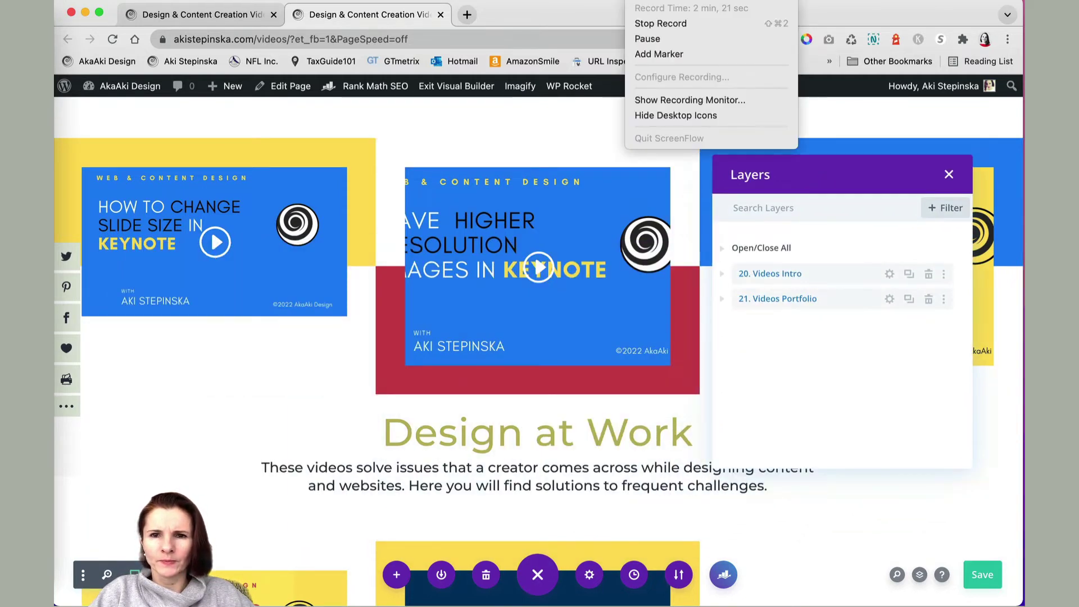
pyautogui.click(647, 38)
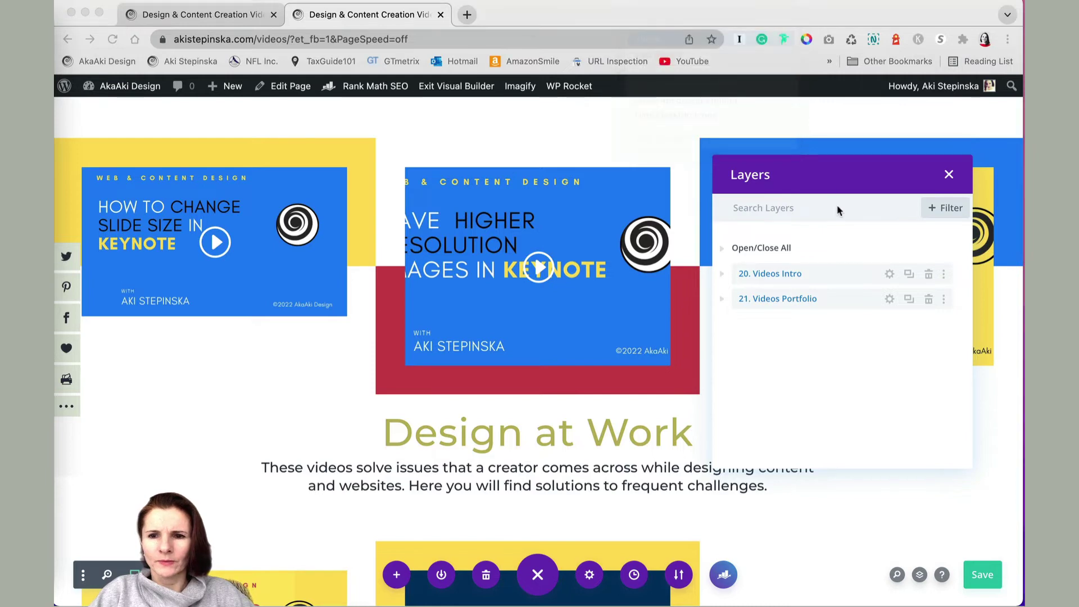
pyautogui.click(725, 302)
pyautogui.click(725, 302)
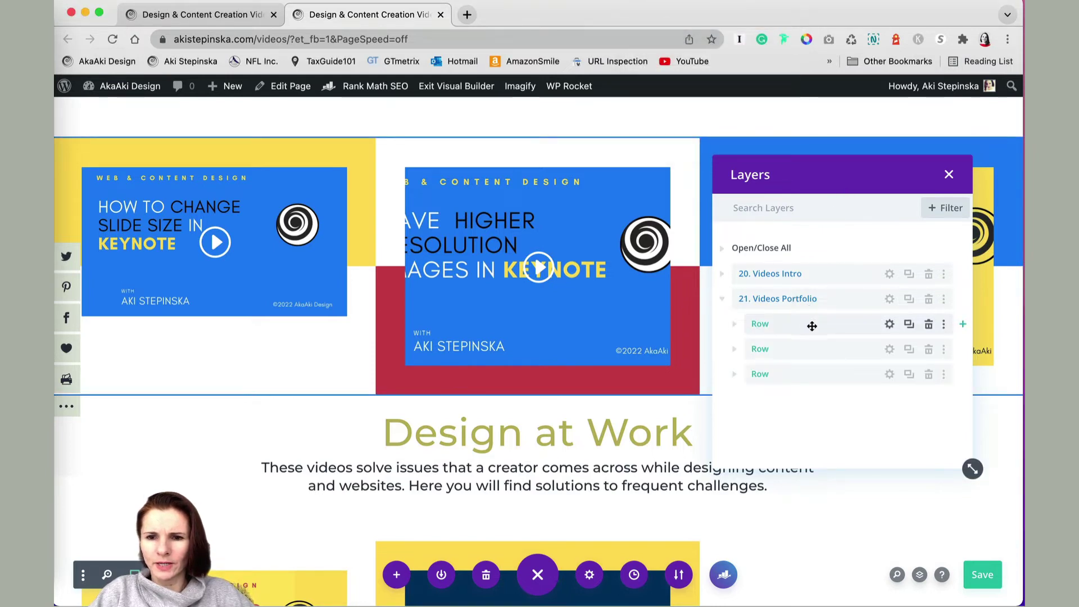
pyautogui.click(736, 327)
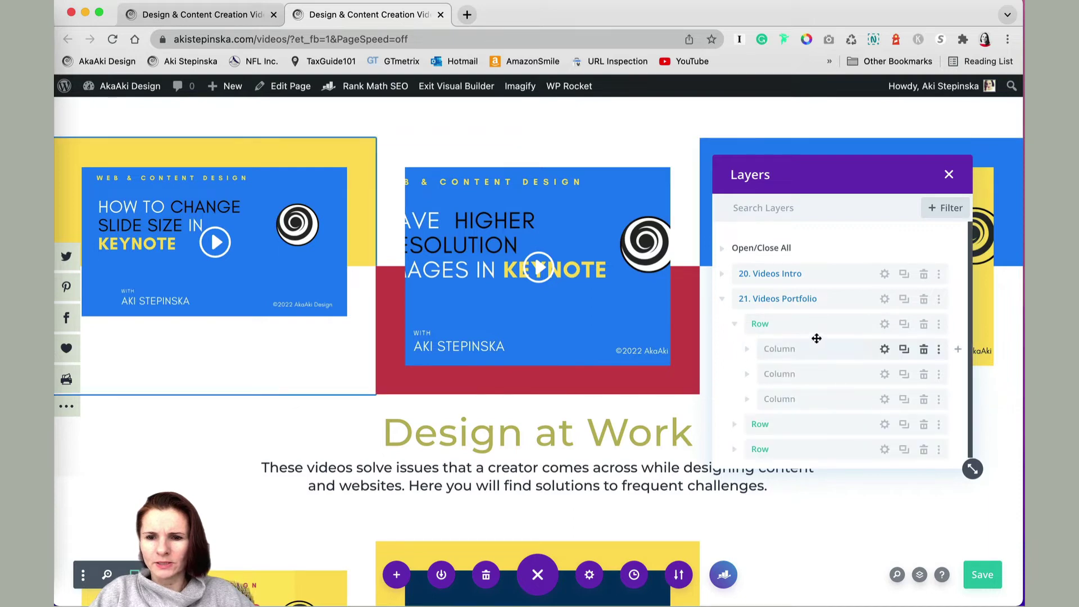
pyautogui.click(747, 349)
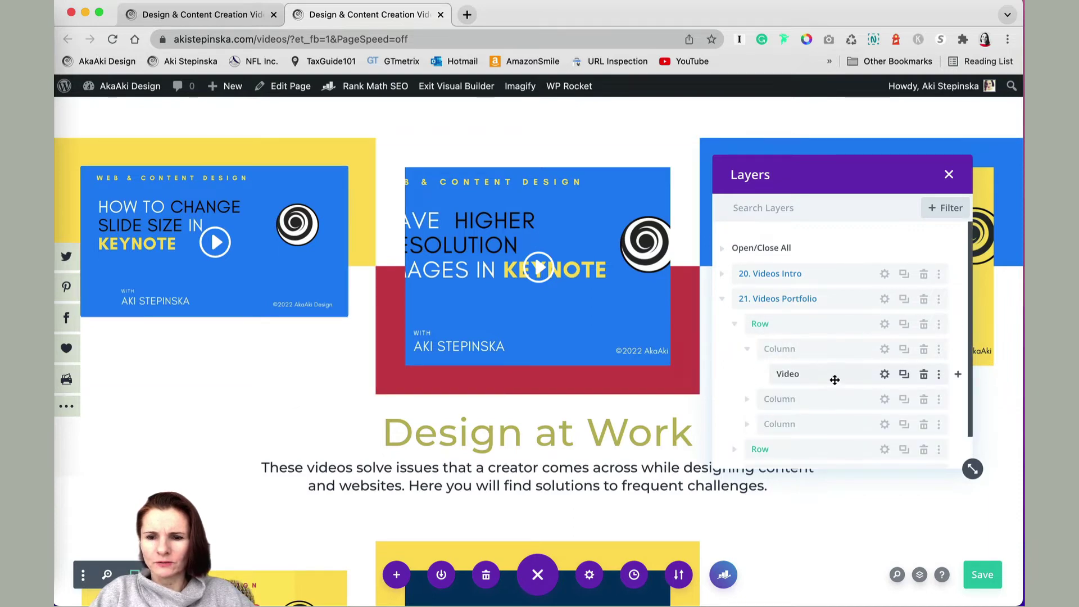
pyautogui.click(746, 399)
pyautogui.scroll(-1, 809, 398)
pyautogui.scroll(-1, 809, 398)
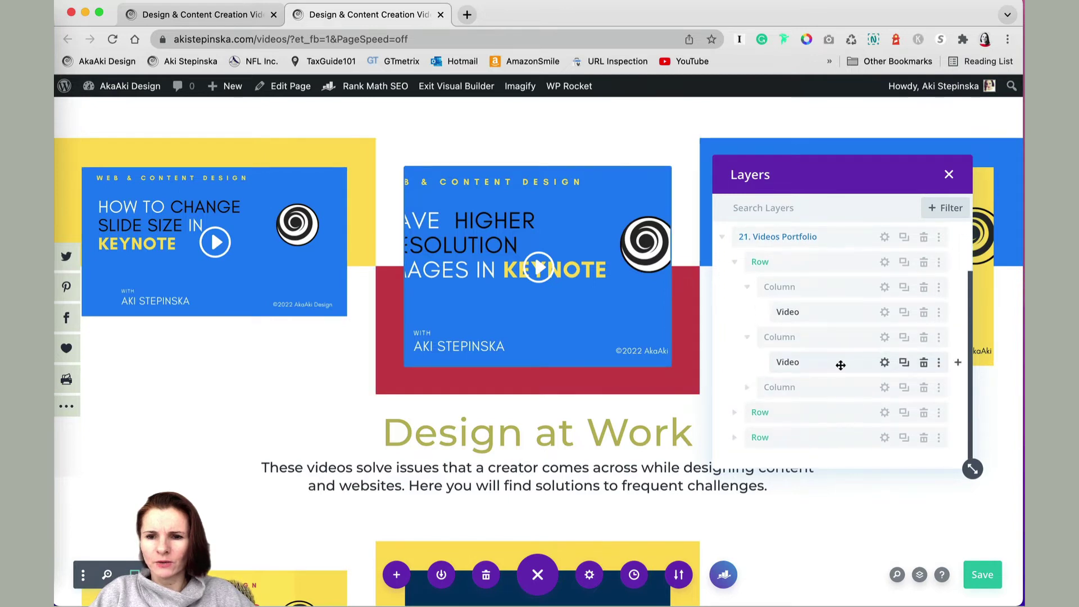
# Step: Set the second Video module's Design spacing Padding Left to 25%
pyautogui.click(886, 363)
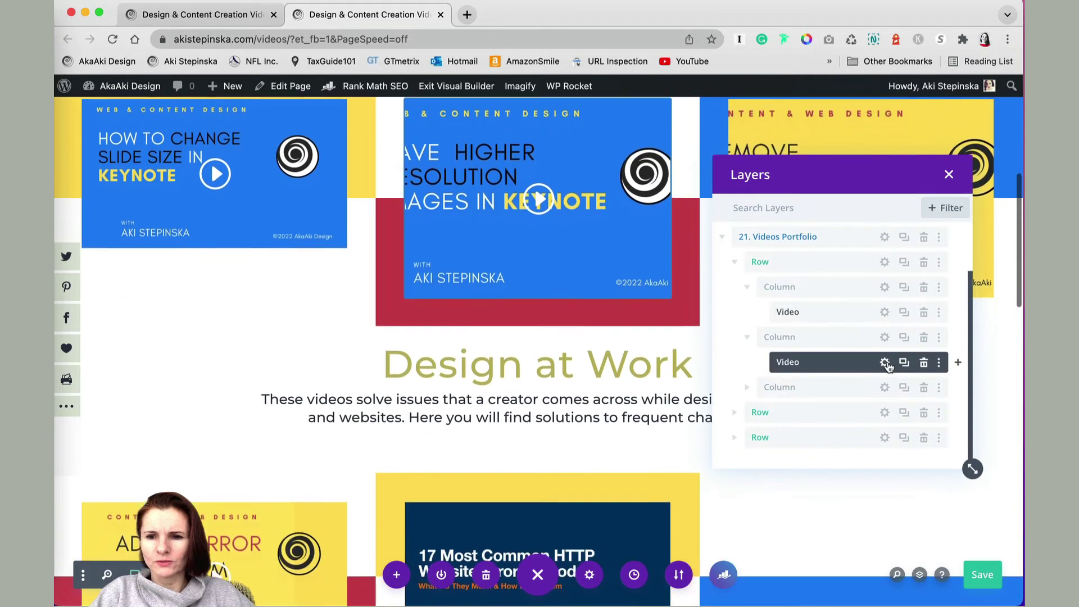
pyautogui.click(832, 194)
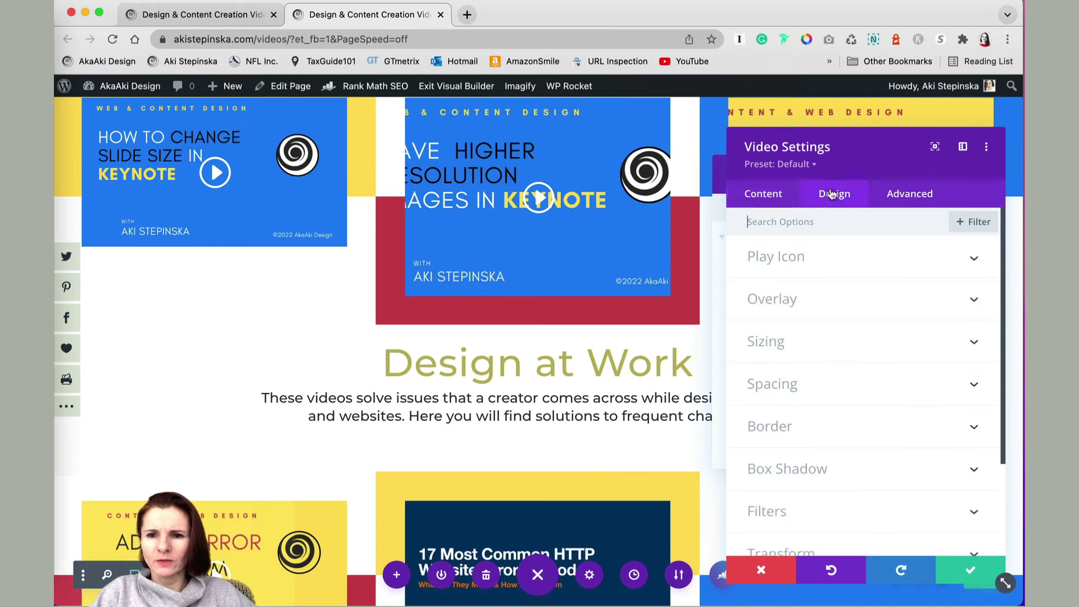
pyautogui.scroll(2, 597, 277)
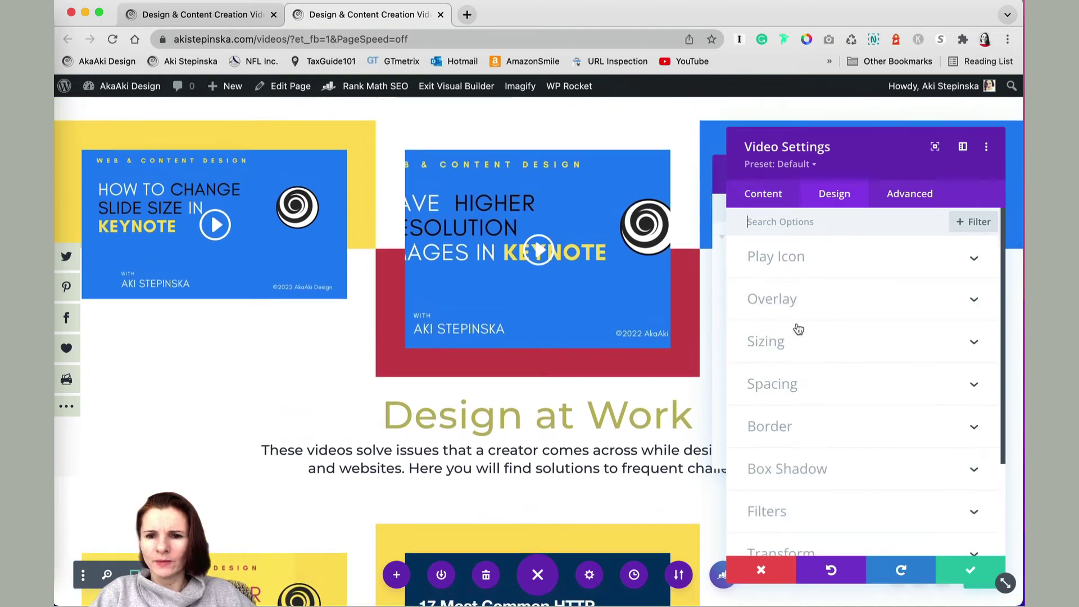
pyautogui.click(819, 386)
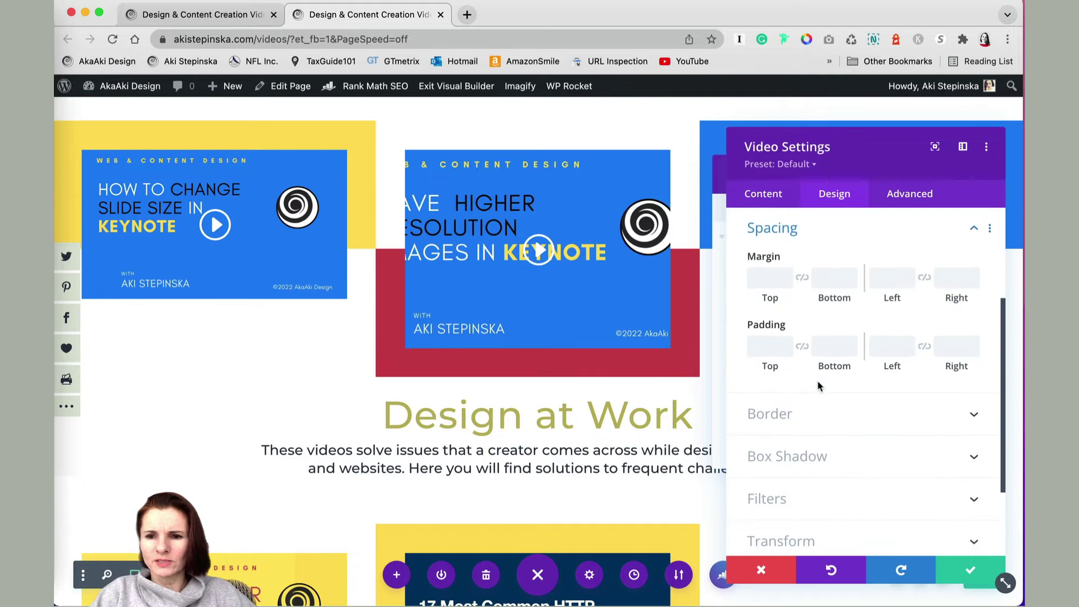
pyautogui.click(908, 345)
pyautogui.write('9px')
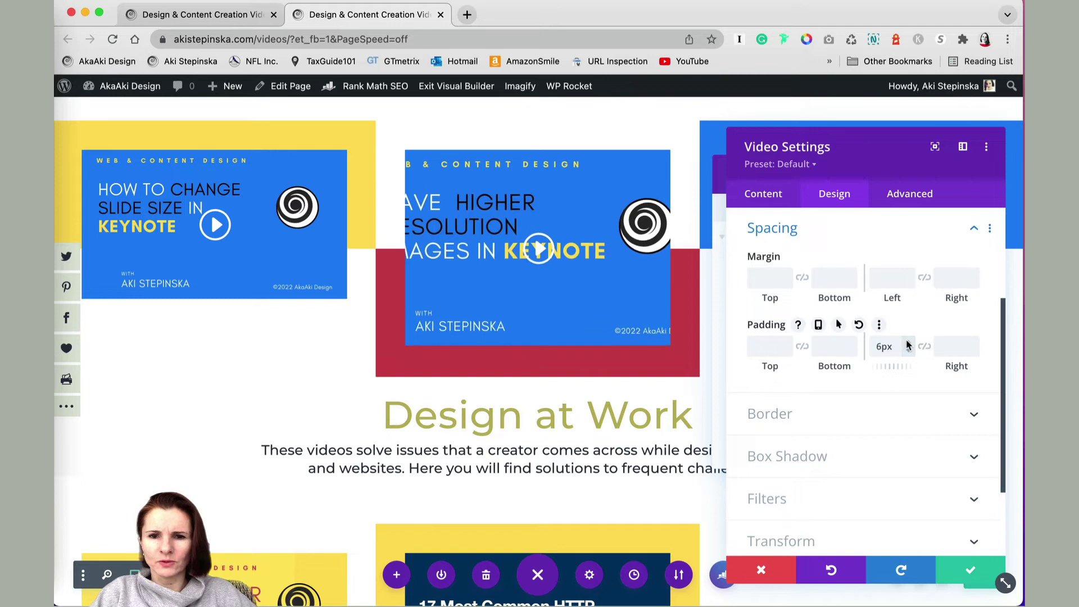
pyautogui.press('Up')
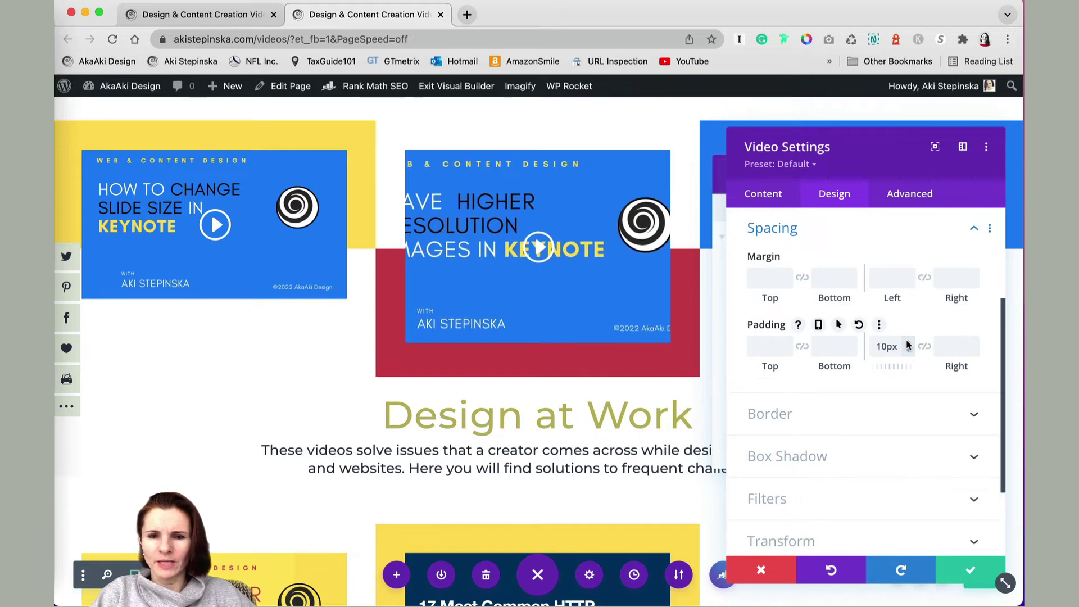
pyautogui.press('Up')
pyautogui.press('Up')
pyautogui.press('Up')
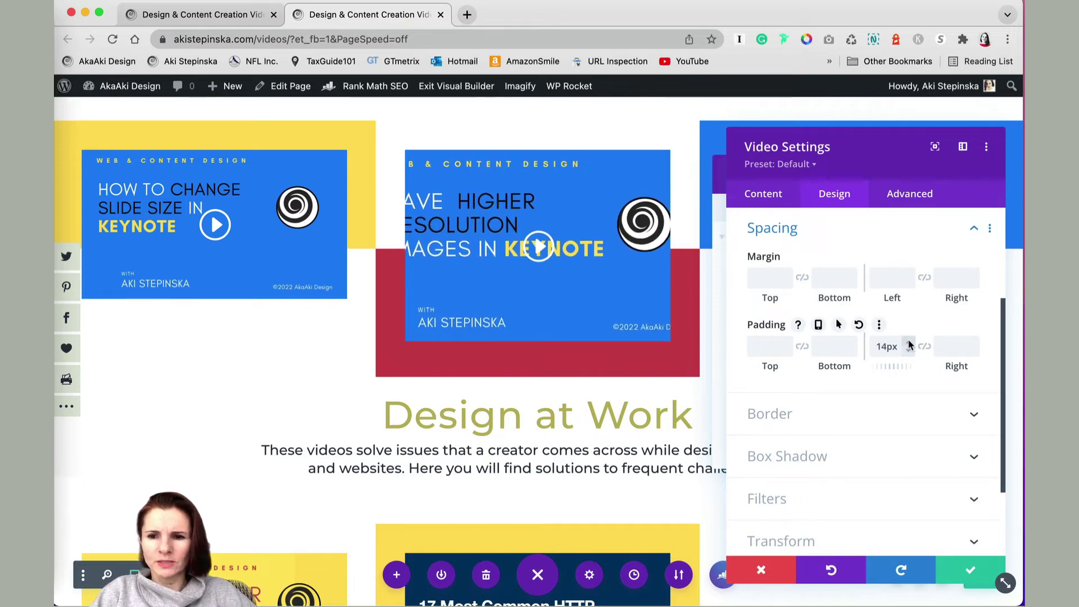
pyautogui.press('Up')
pyautogui.press('Up')
pyautogui.press('Up')
pyautogui.press('Up')
pyautogui.press('Up')
pyautogui.press('Up')
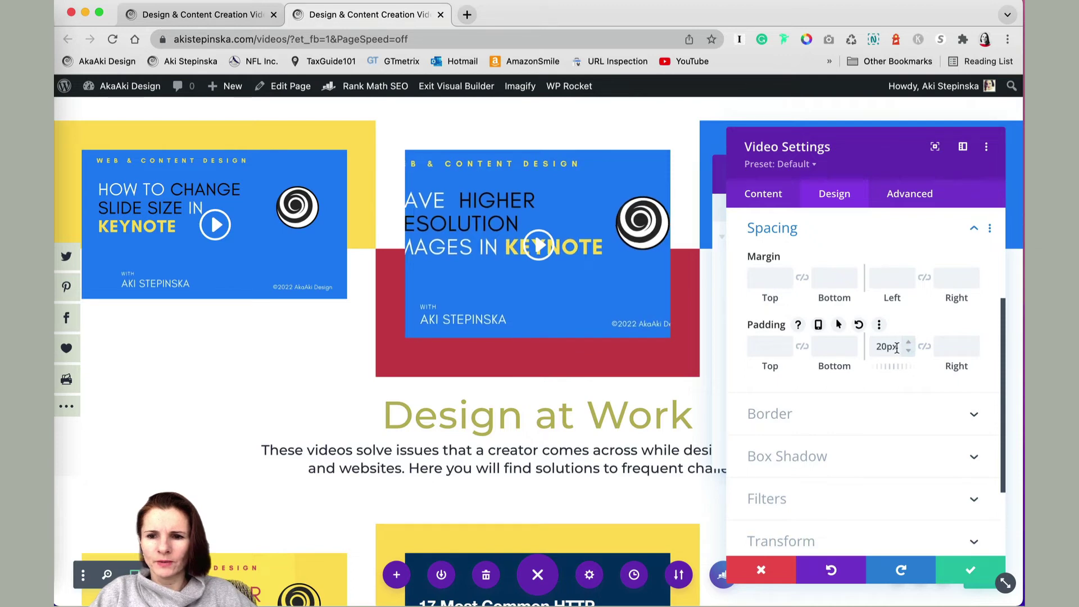
pyautogui.moveTo(897, 347); pyautogui.dragTo(878, 348)
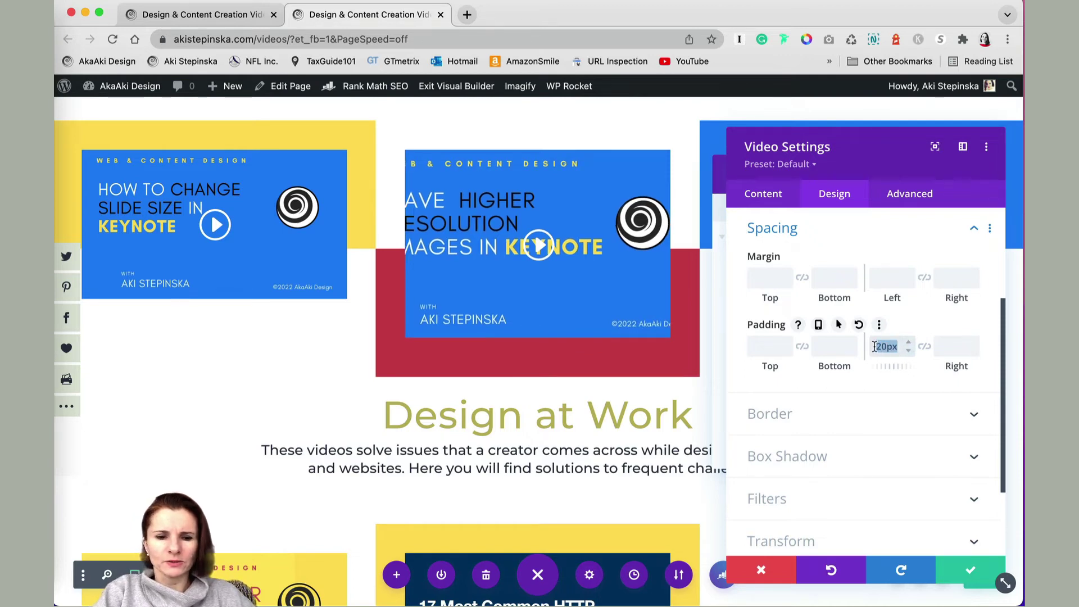
pyautogui.write('25%')
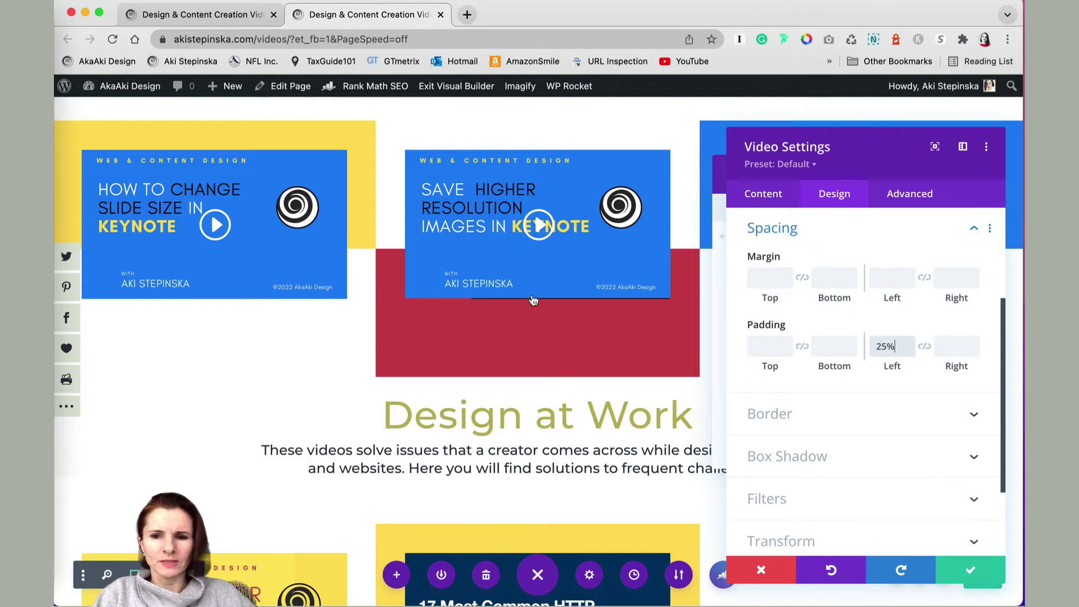
pyautogui.click(762, 197)
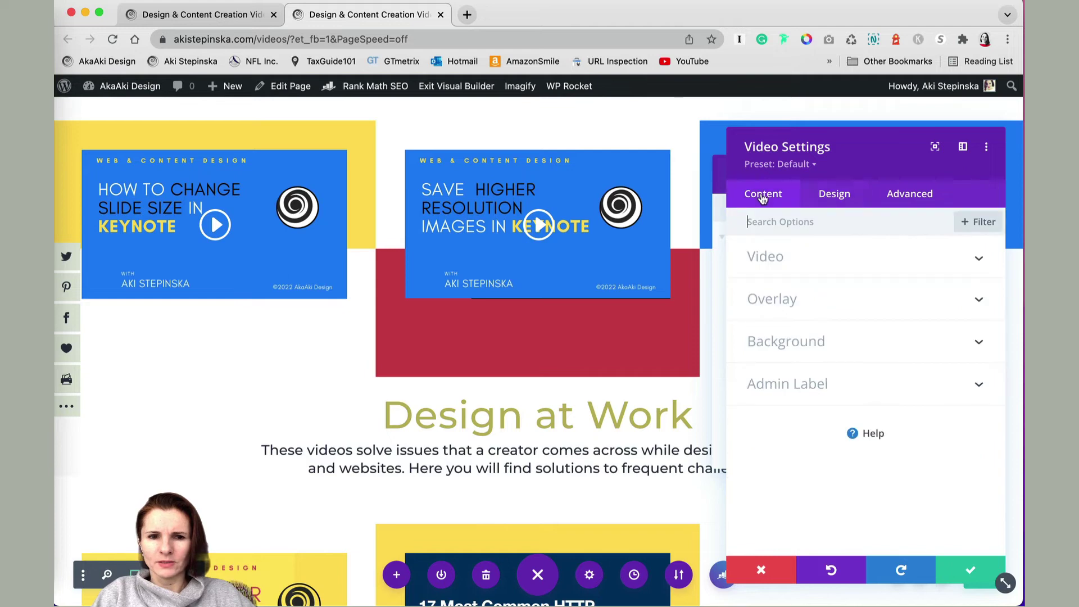
# Step: Use Generate From Video for the second video's overlay image, then close its settings
pyautogui.click(769, 302)
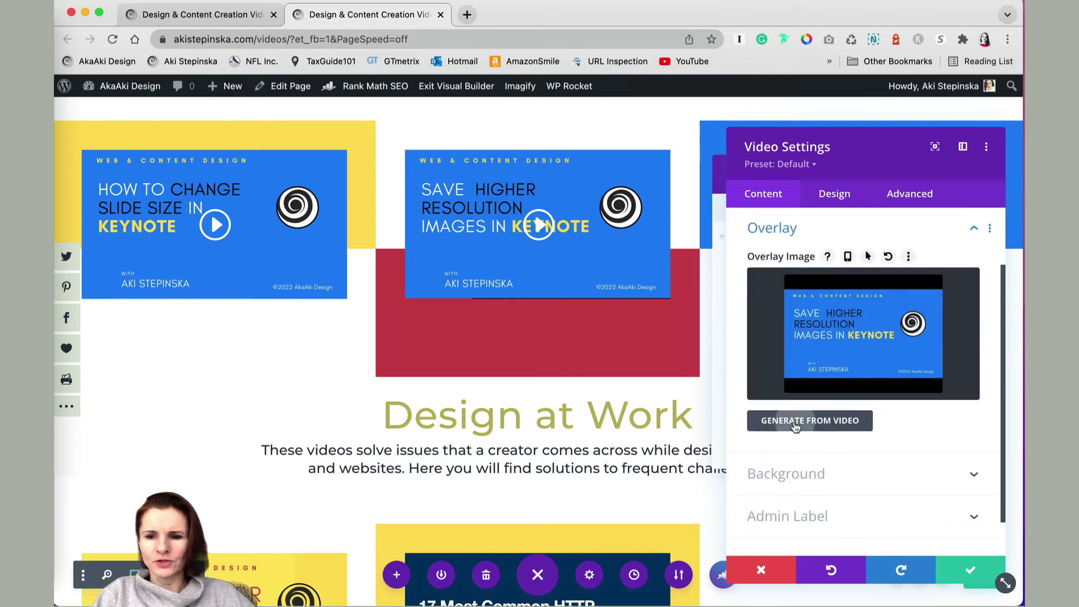
pyautogui.click(800, 422)
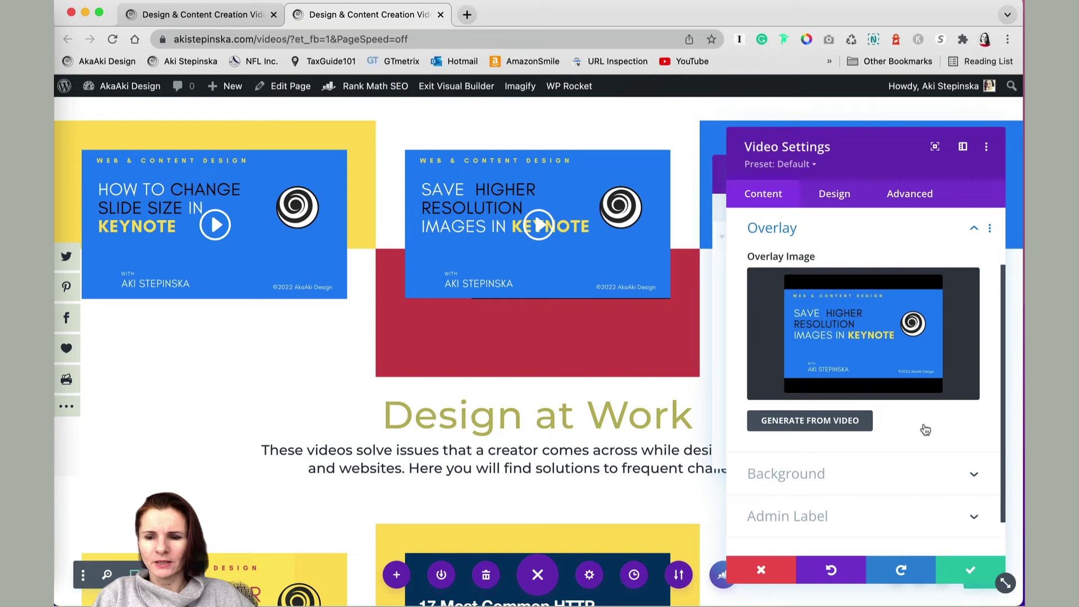
pyautogui.press('Escape')
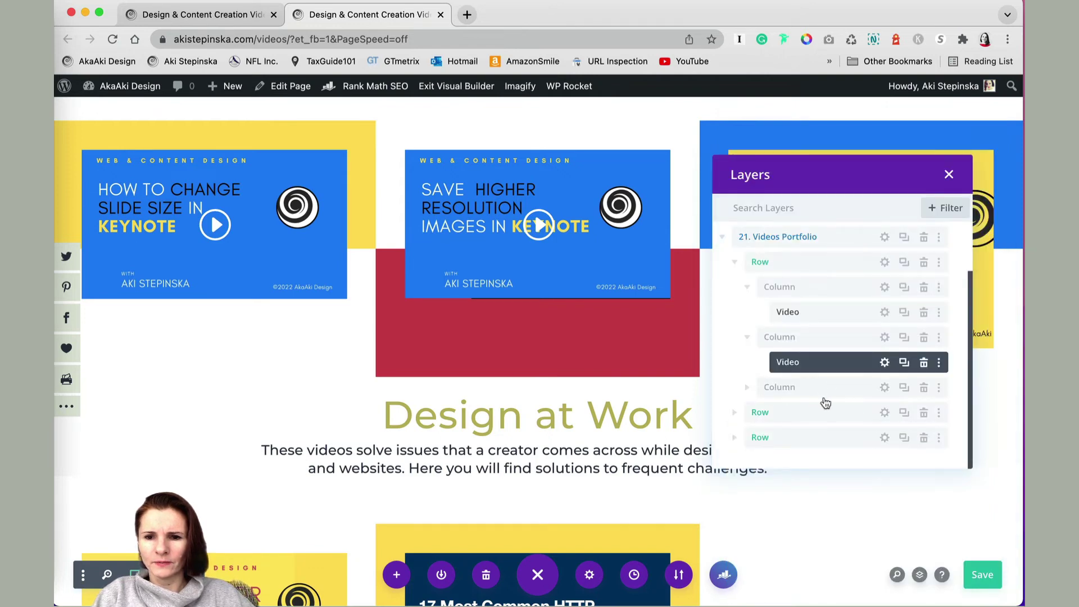
# Step: Expand the third column and set its Video module's left padding to 25%
pyautogui.click(749, 388)
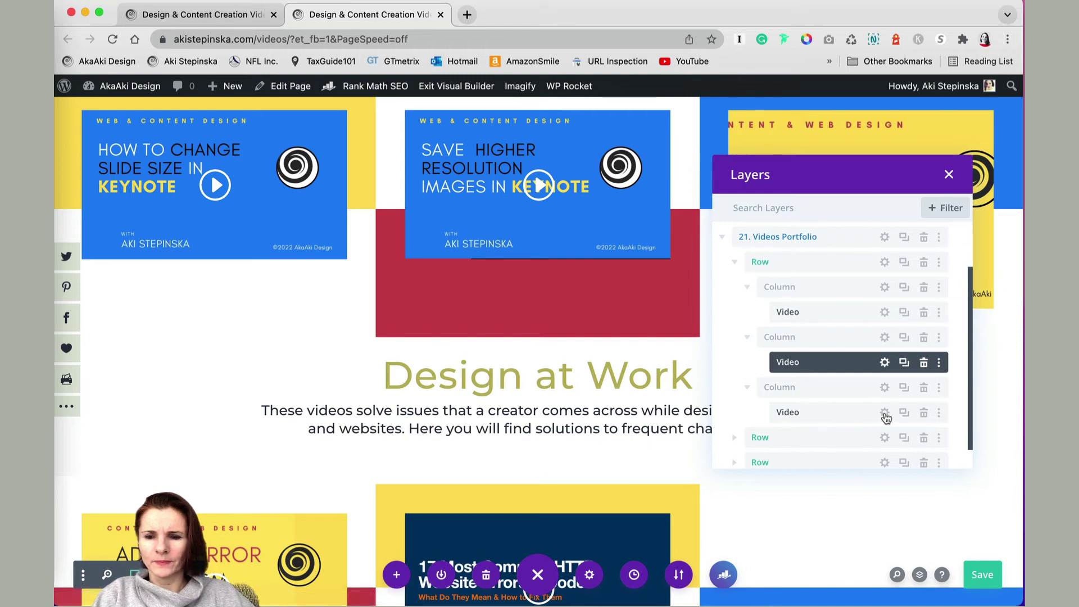
pyautogui.click(886, 418)
pyautogui.click(884, 412)
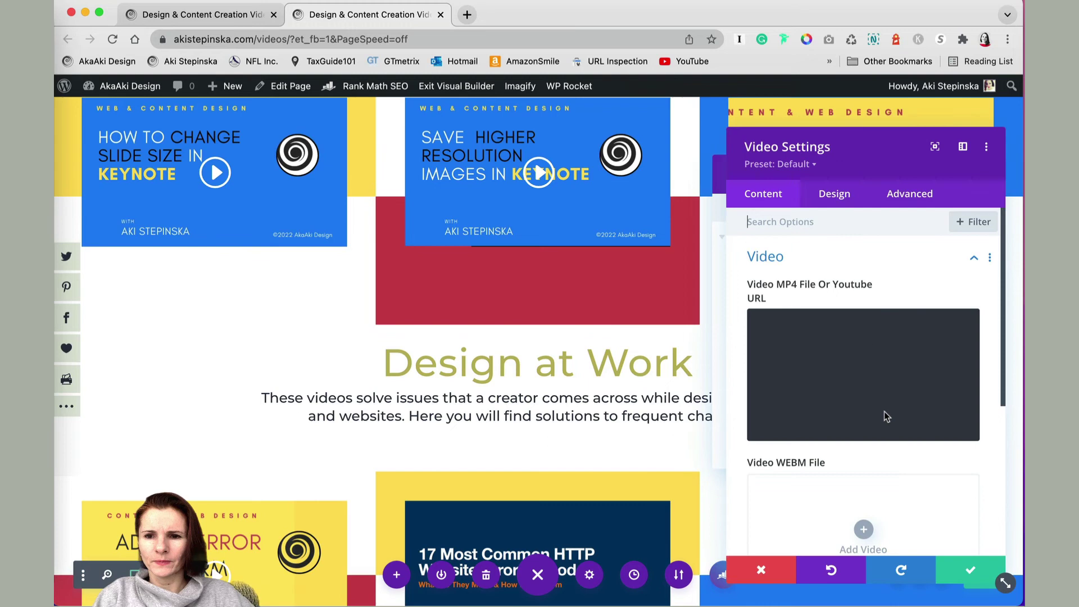
pyautogui.click(830, 193)
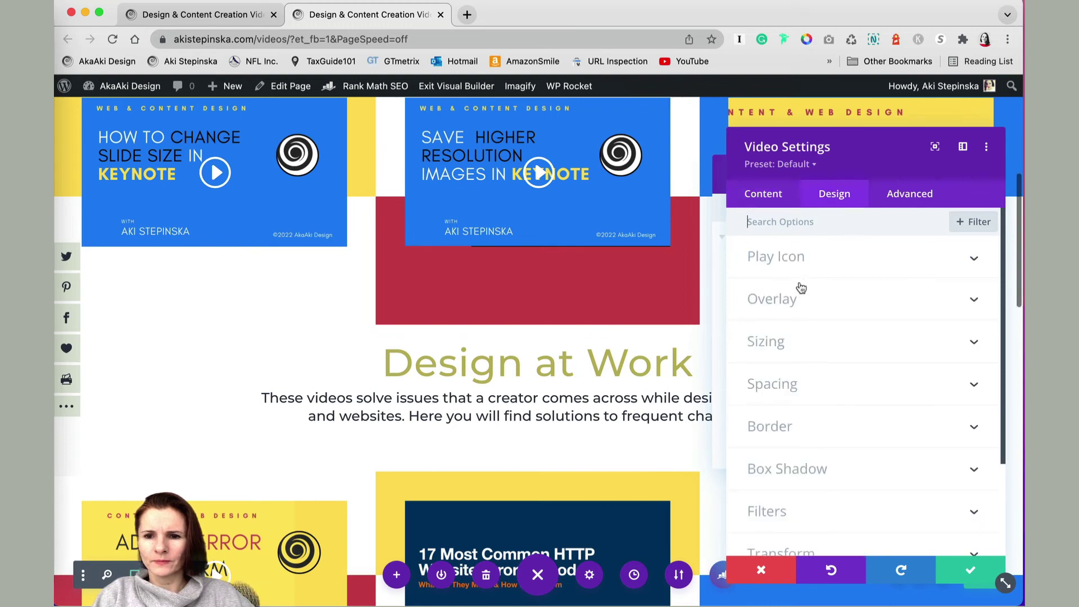
pyautogui.click(780, 387)
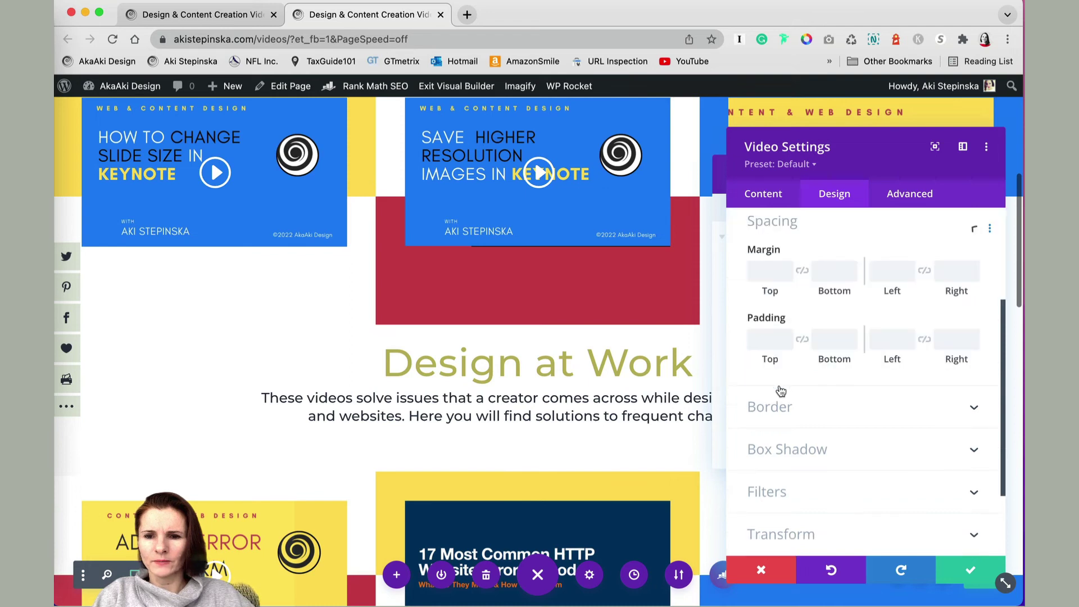
pyautogui.click(887, 346)
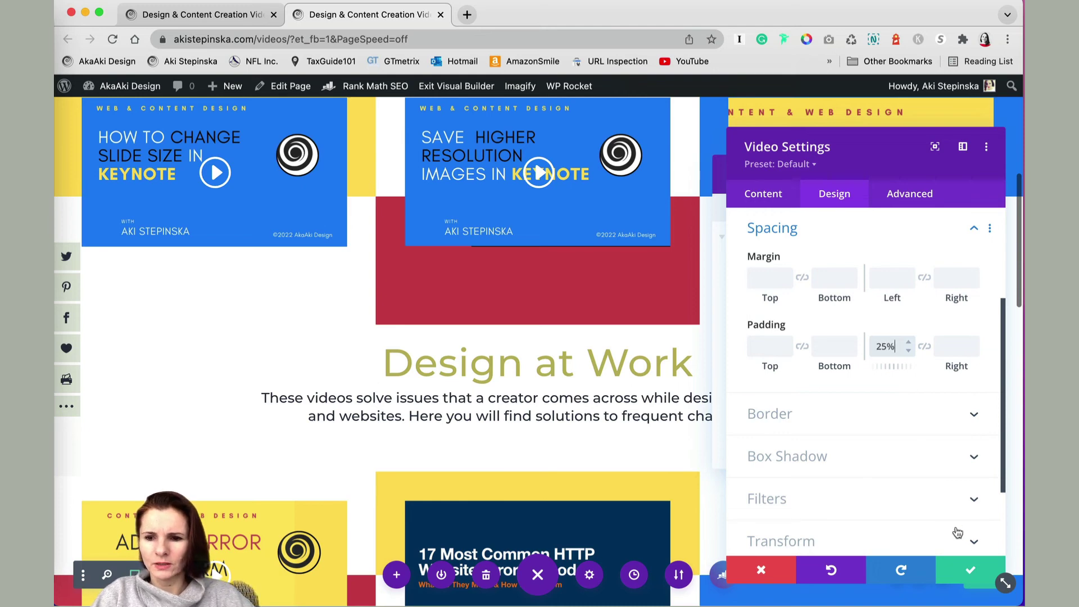
pyautogui.click(965, 575)
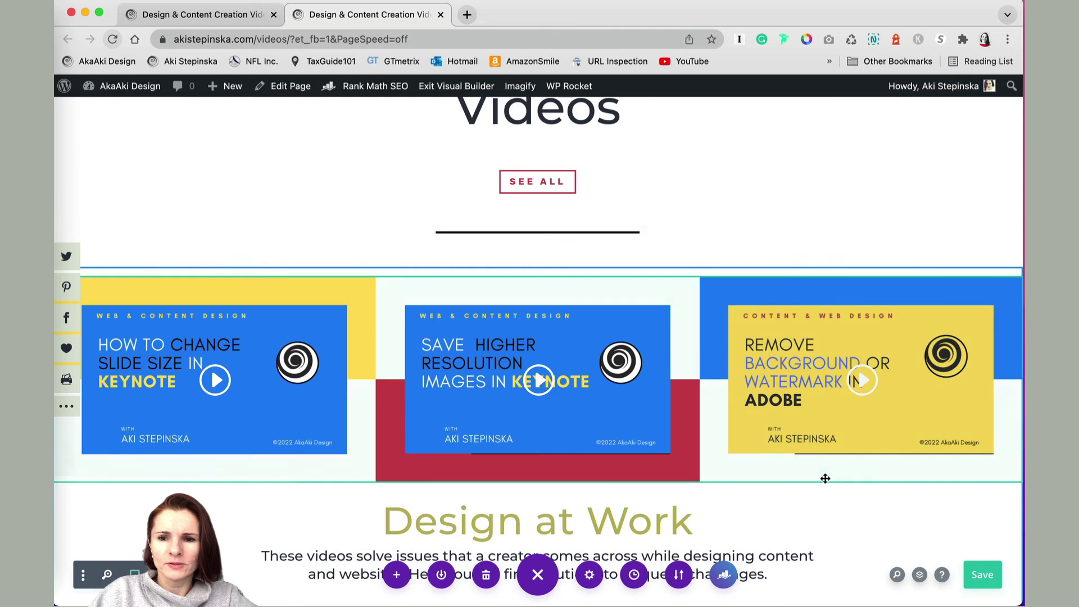
# Step: Save the Videos page edits in the Visual Builder
pyautogui.scroll(-2, 823, 484)
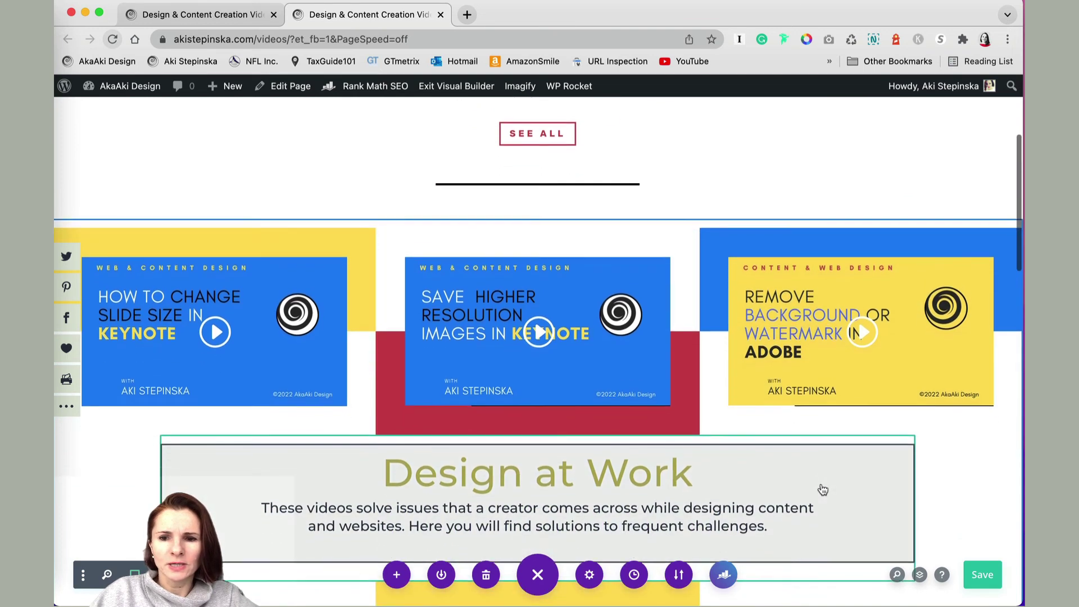
pyautogui.click(983, 575)
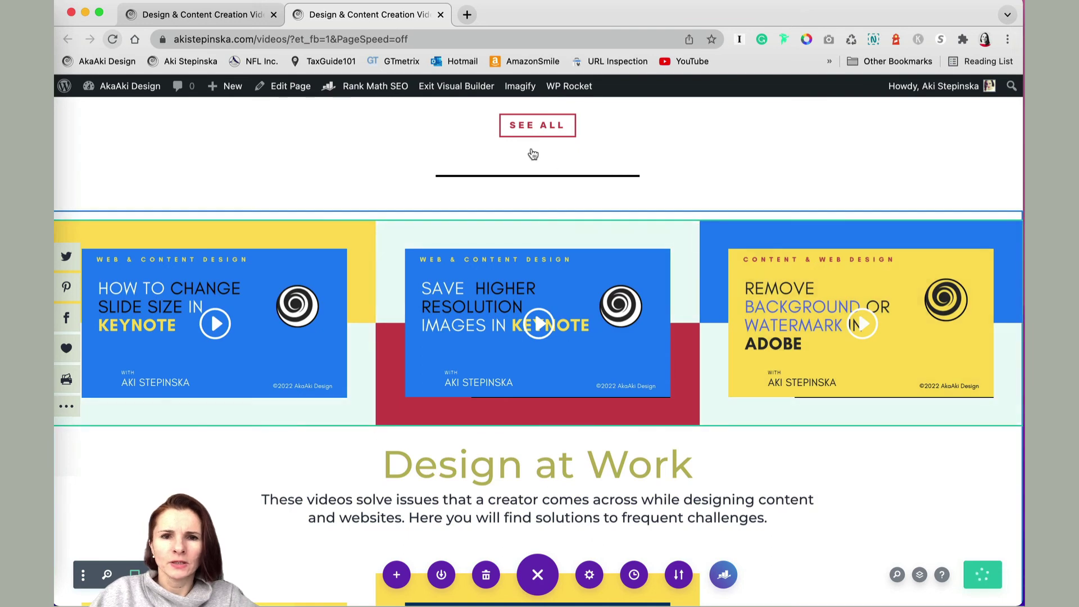
pyautogui.click(204, 12)
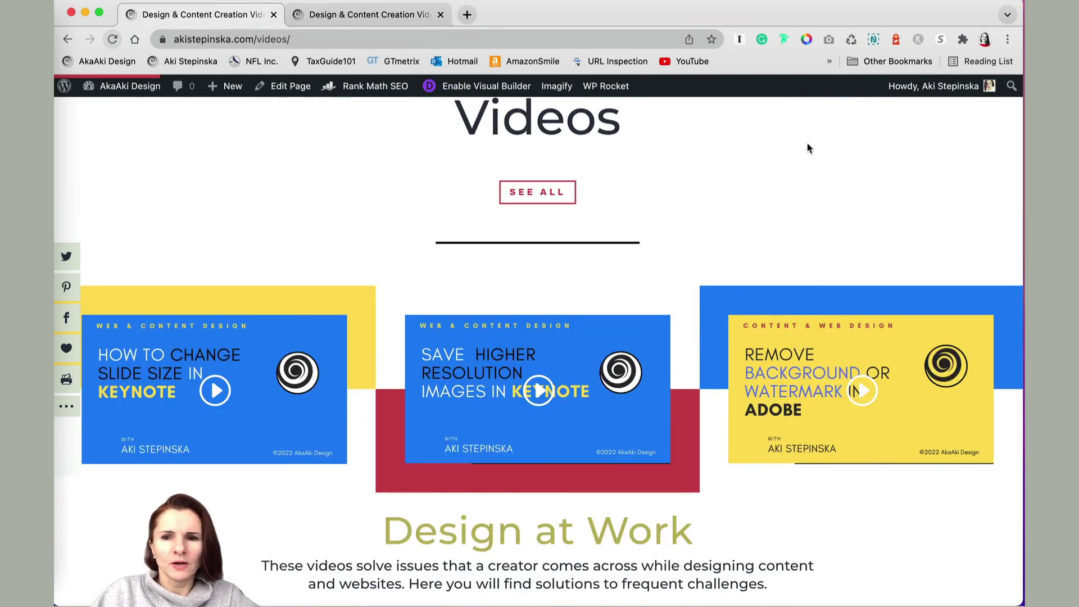
pyautogui.scroll(-3, 897, 195)
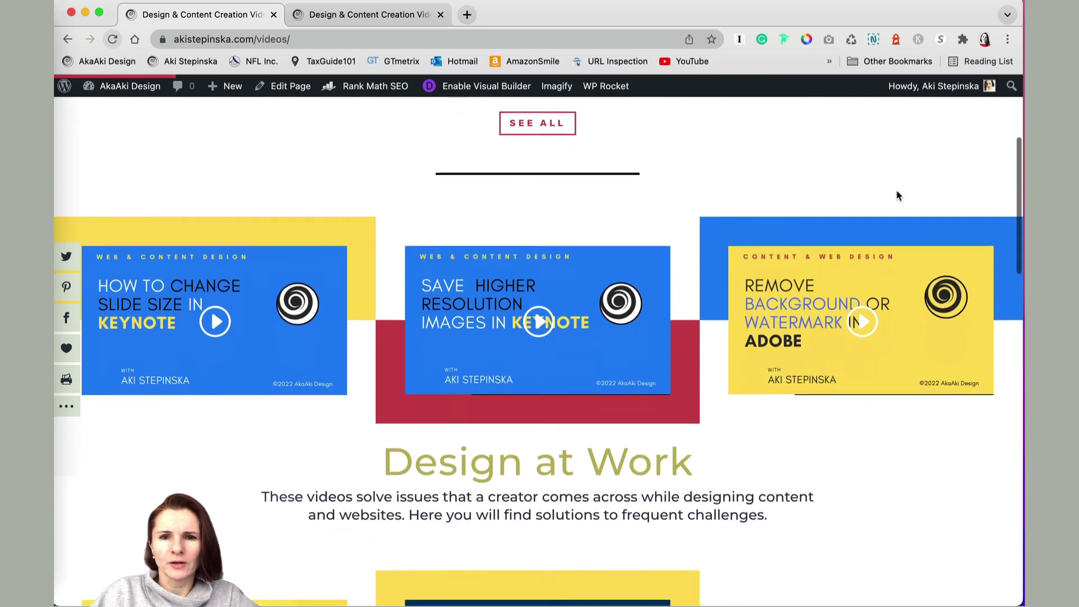
pyautogui.scroll(-2, 895, 194)
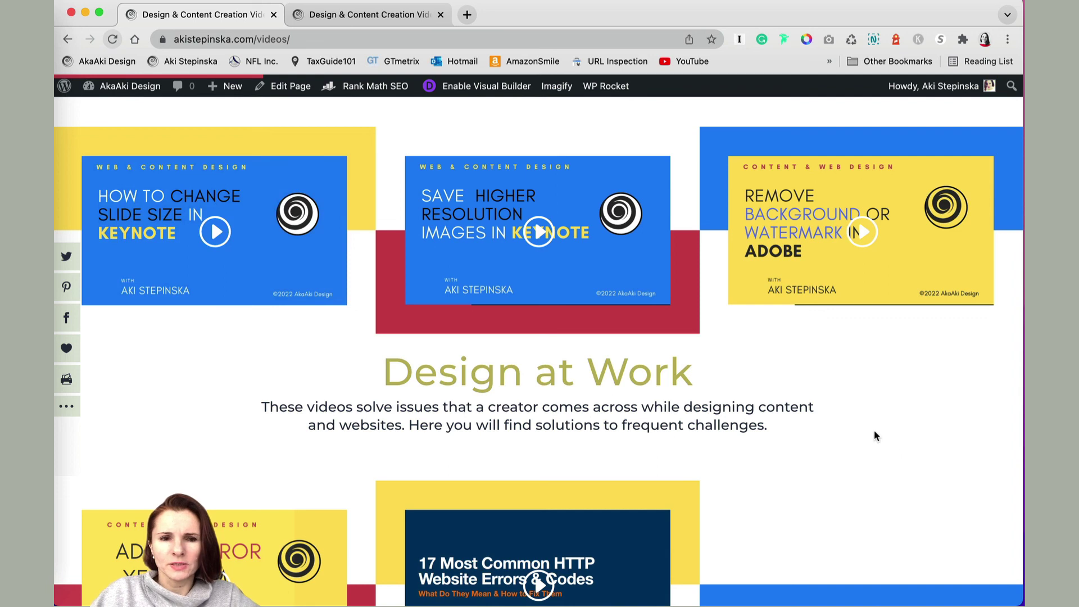
pyautogui.scroll(1, 846, 430)
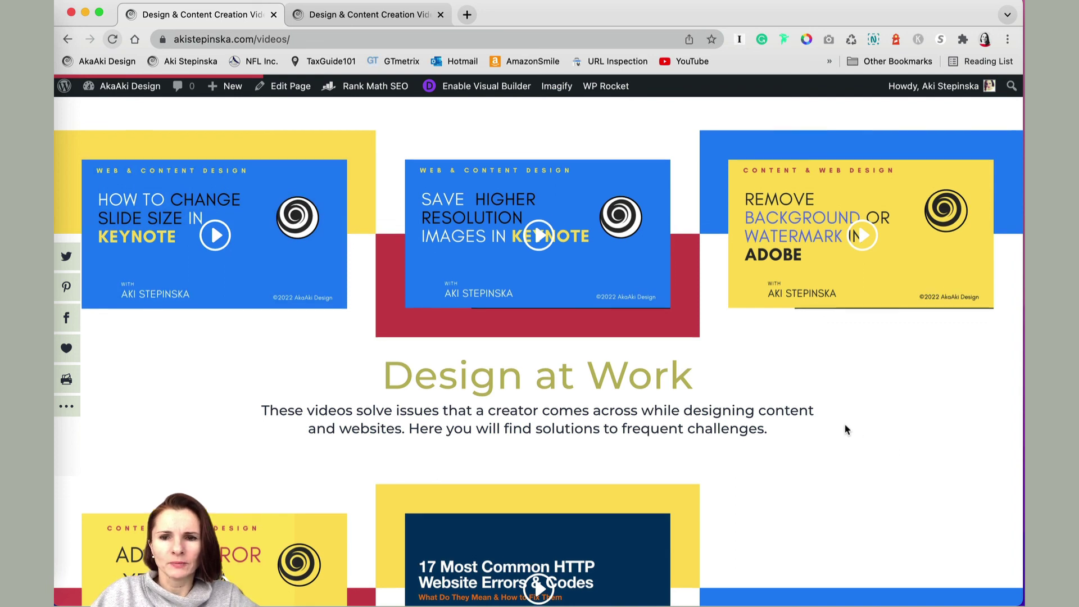